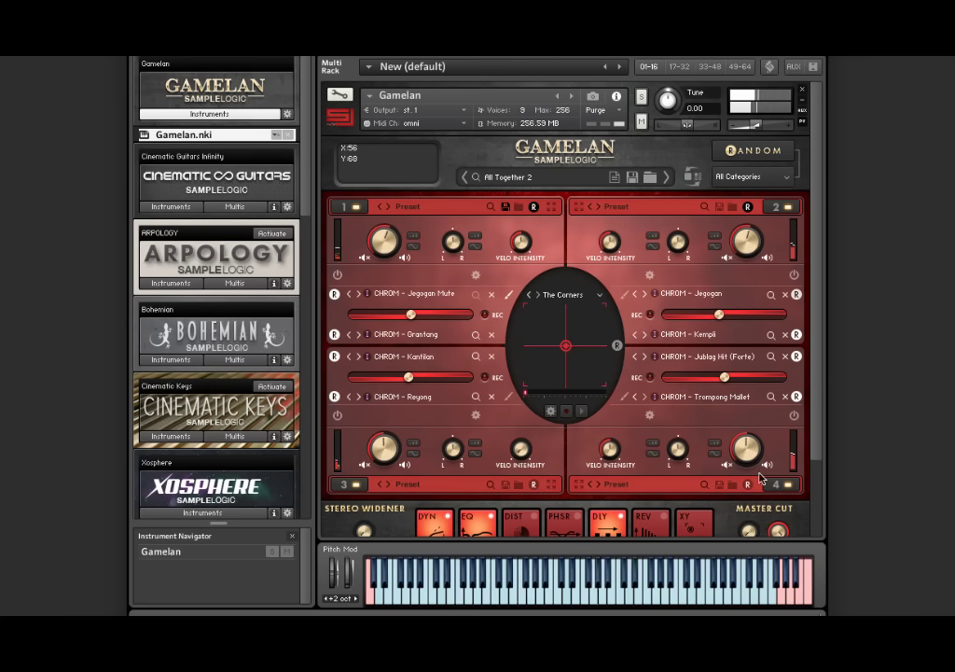
# Step: Drag the four-layer XY mix point up and left of centre to about X:26, Y:66
pyautogui.moveTo(566, 347)
pyautogui.mouseDown()
pyautogui.moveTo(550, 320)
pyautogui.moveTo(595, 315)
pyautogui.moveTo(606, 363)
pyautogui.moveTo(551, 337)
pyautogui.mouseUp()
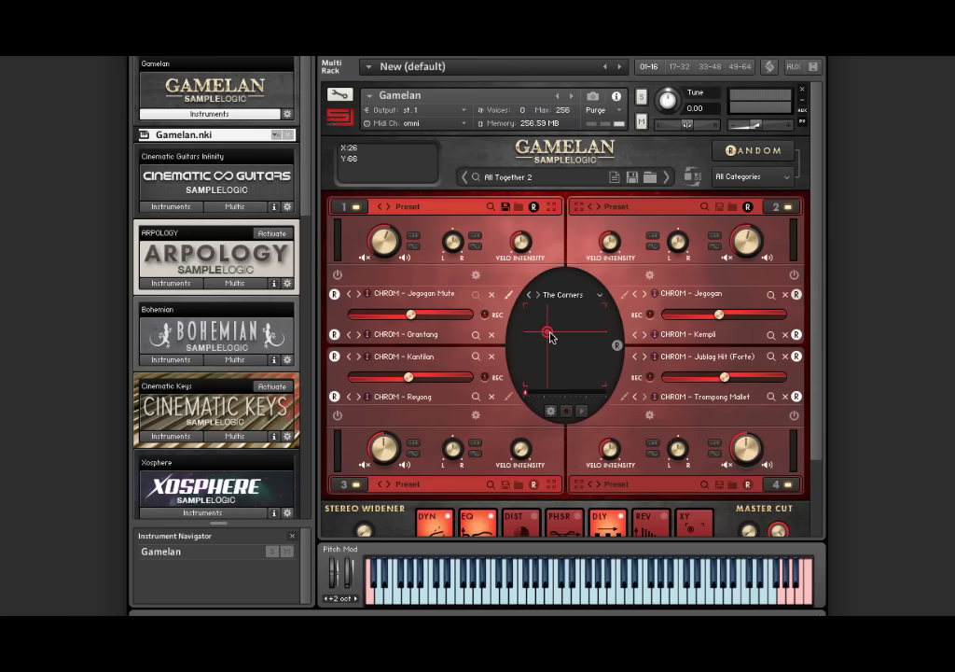
pyautogui.click(456, 208)
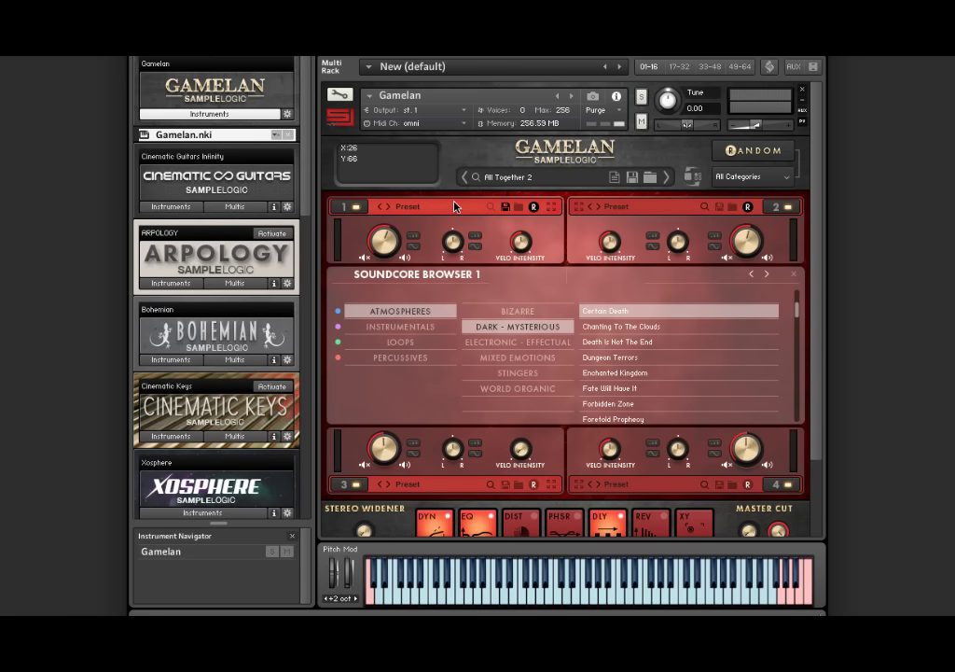
pyautogui.click(486, 315)
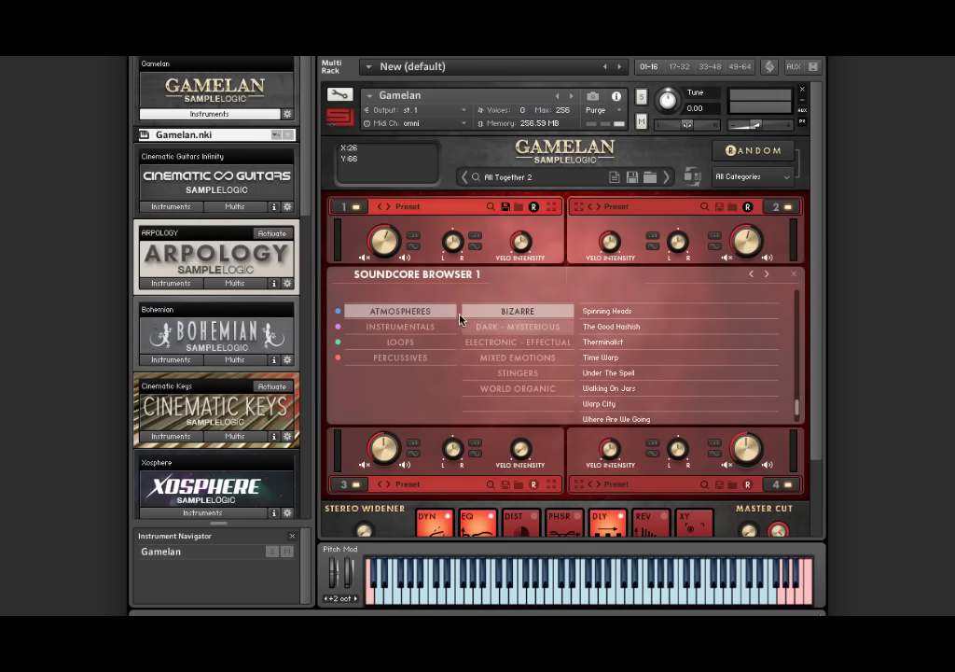
pyautogui.click(480, 328)
pyautogui.click(432, 327)
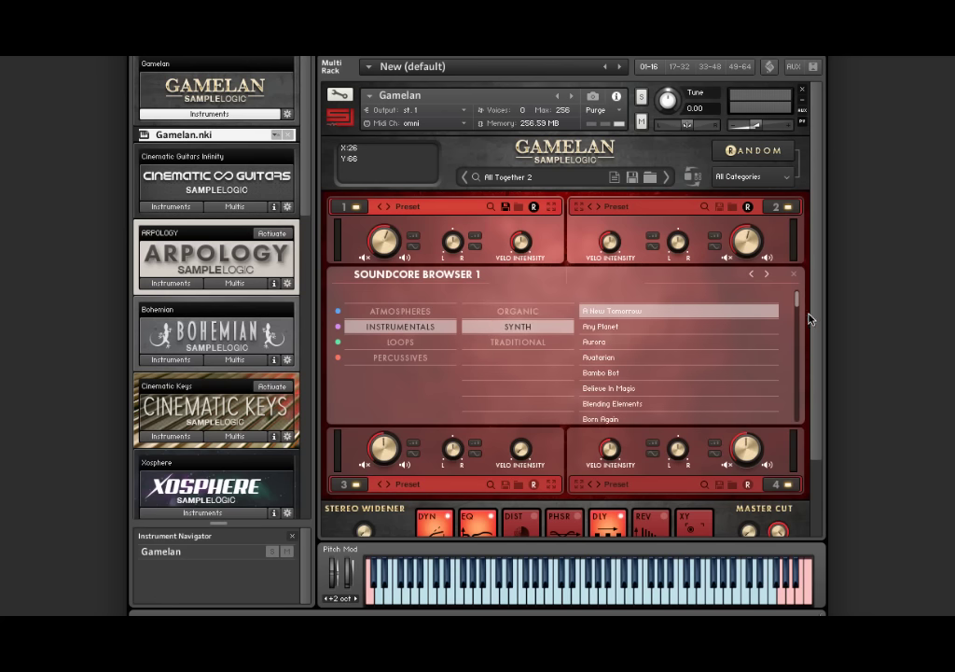
pyautogui.moveTo(798, 309); pyautogui.dragTo(795, 392)
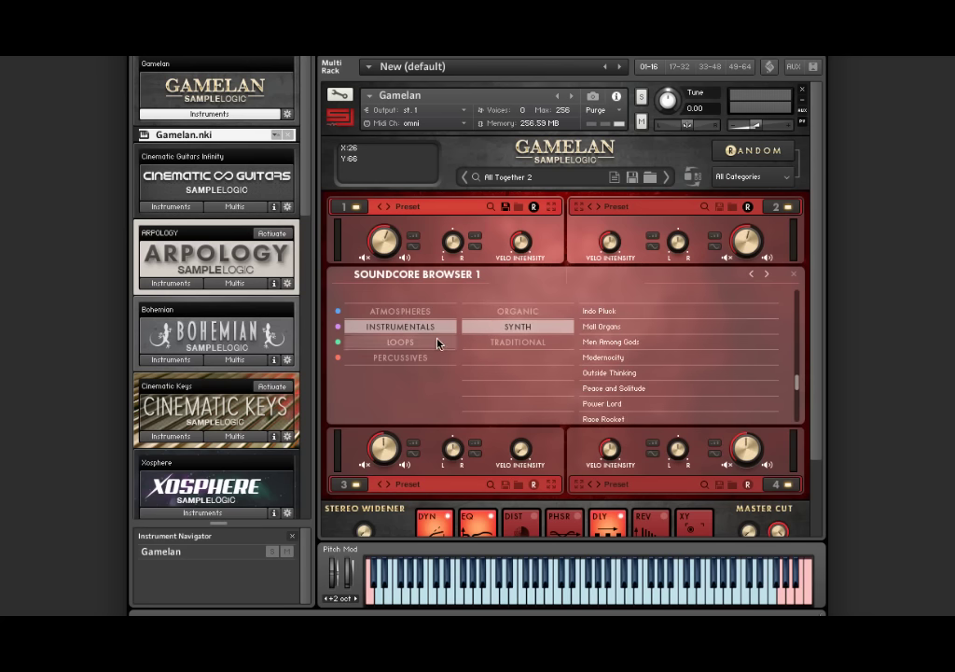
pyautogui.click(435, 342)
pyautogui.click(431, 357)
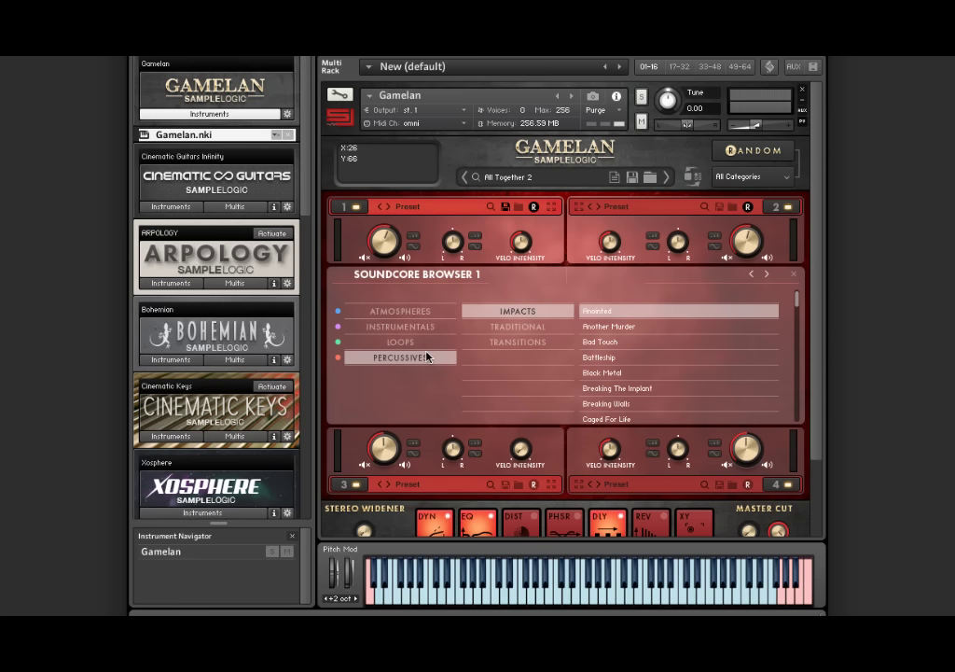
pyautogui.click(796, 277)
pyautogui.click(577, 176)
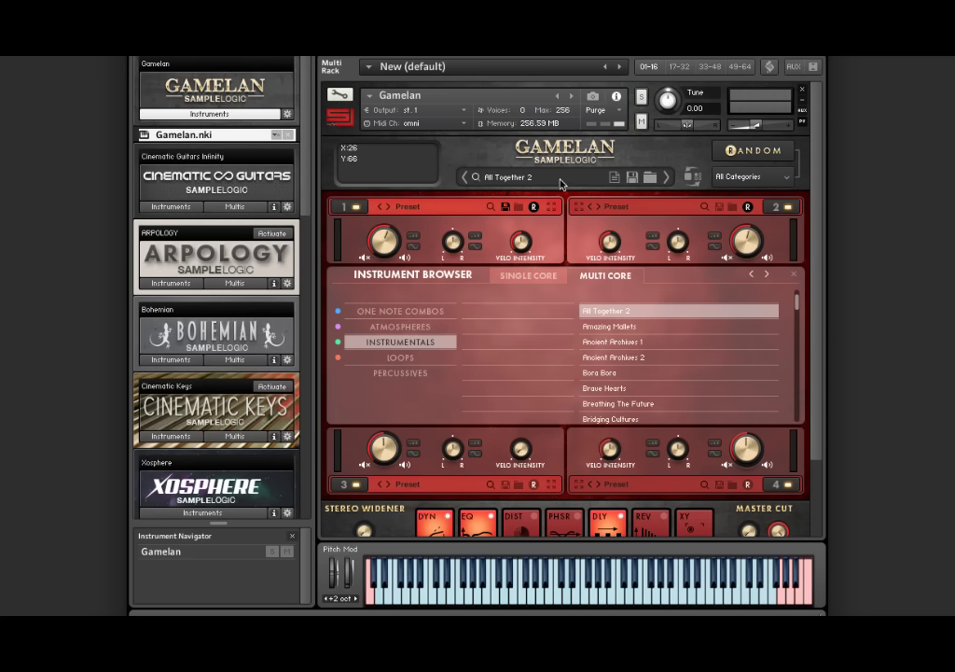
pyautogui.click(546, 278)
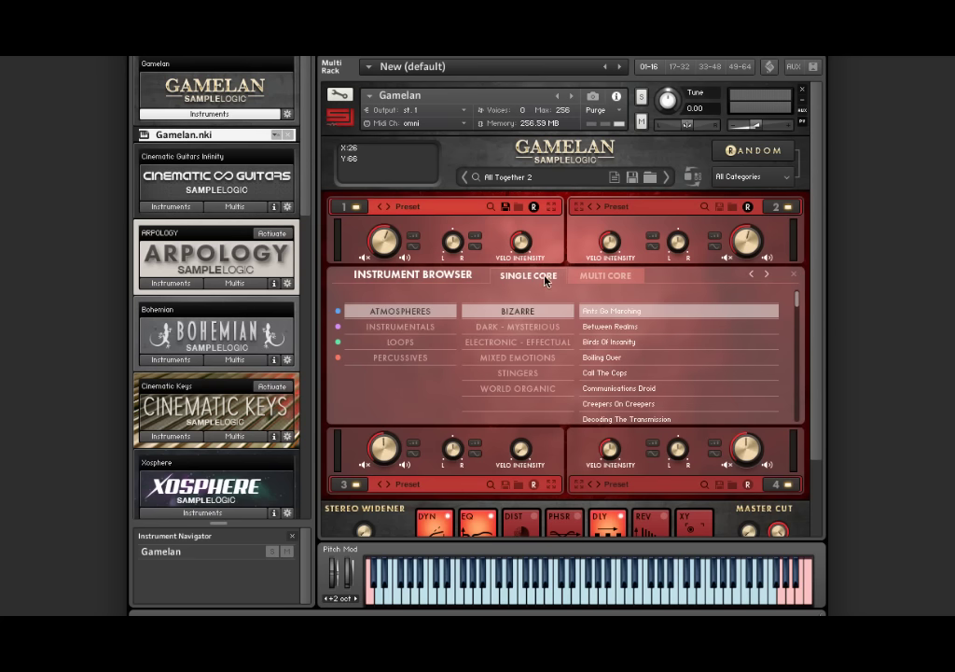
pyautogui.click(605, 278)
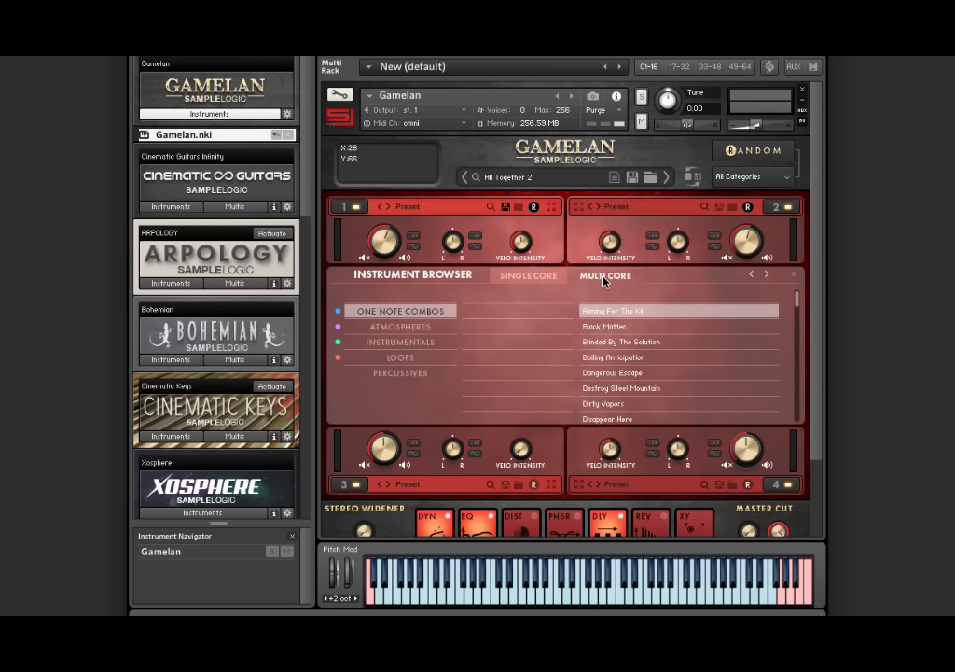
pyautogui.click(798, 276)
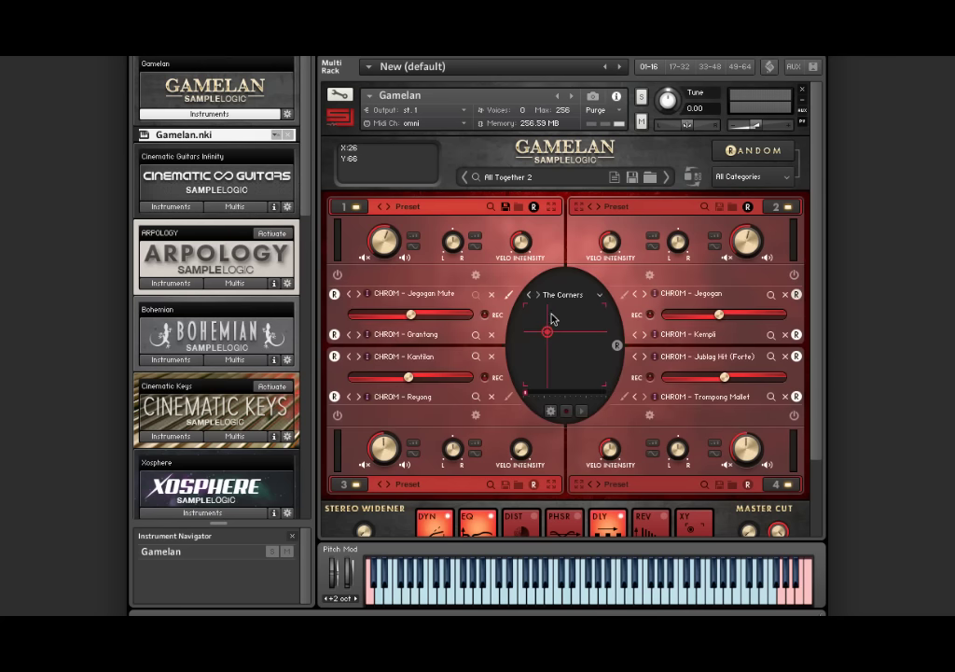
# Step: Settle the XY blend point at X:48, Y:50, then collapse and re-expand the Gamelan instrument list
pyautogui.moveTo(548, 330)
pyautogui.mouseDown()
pyautogui.moveTo(551, 323)
pyautogui.moveTo(566, 383)
pyautogui.moveTo(612, 353)
pyautogui.moveTo(571, 327)
pyautogui.moveTo(558, 338)
pyautogui.mouseUp()
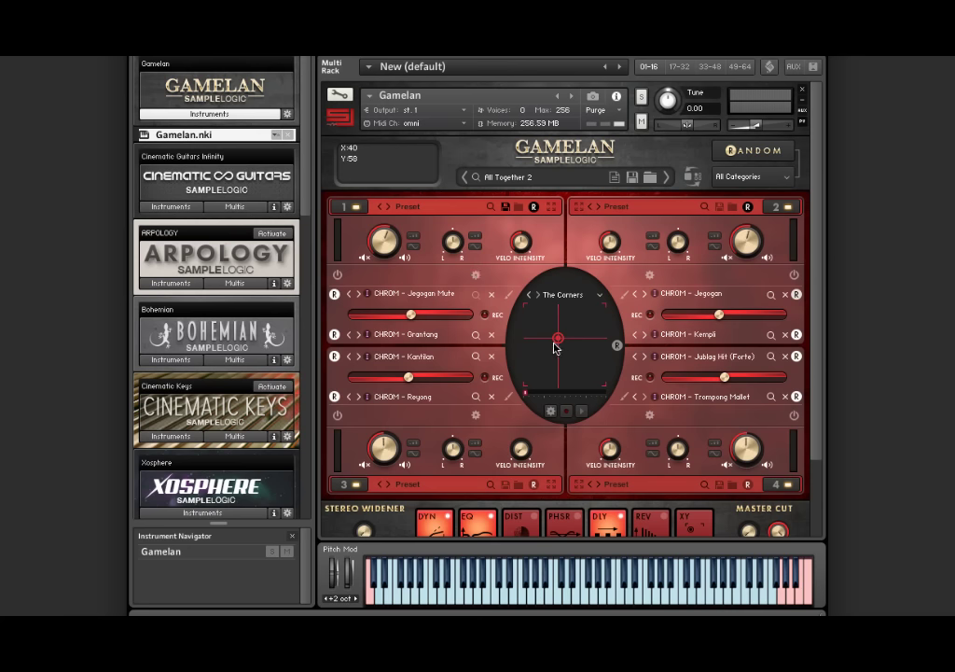
pyautogui.moveTo(557, 341); pyautogui.dragTo(567, 348)
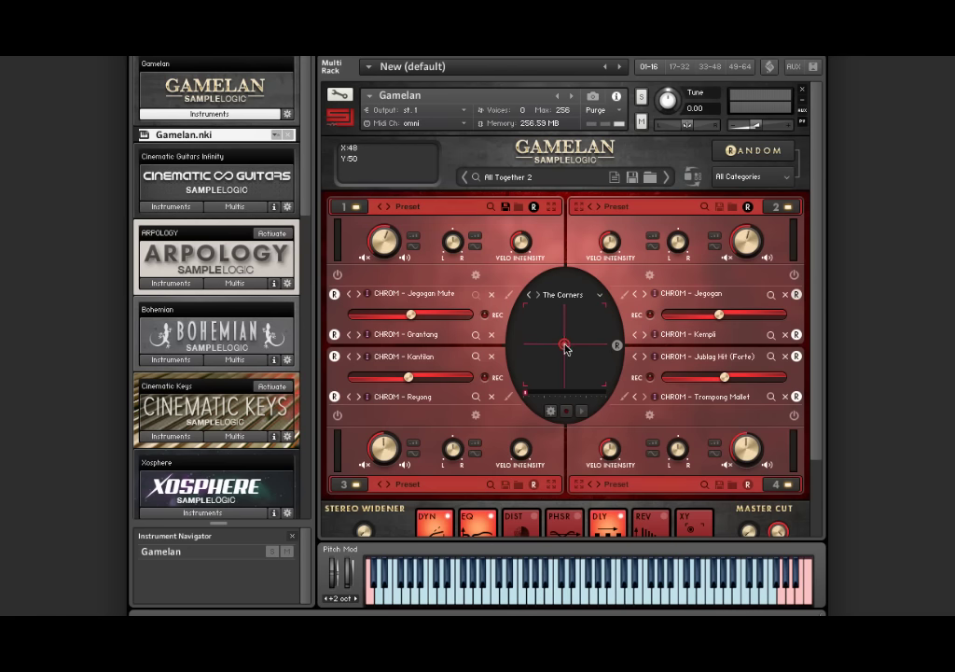
pyautogui.click(225, 114)
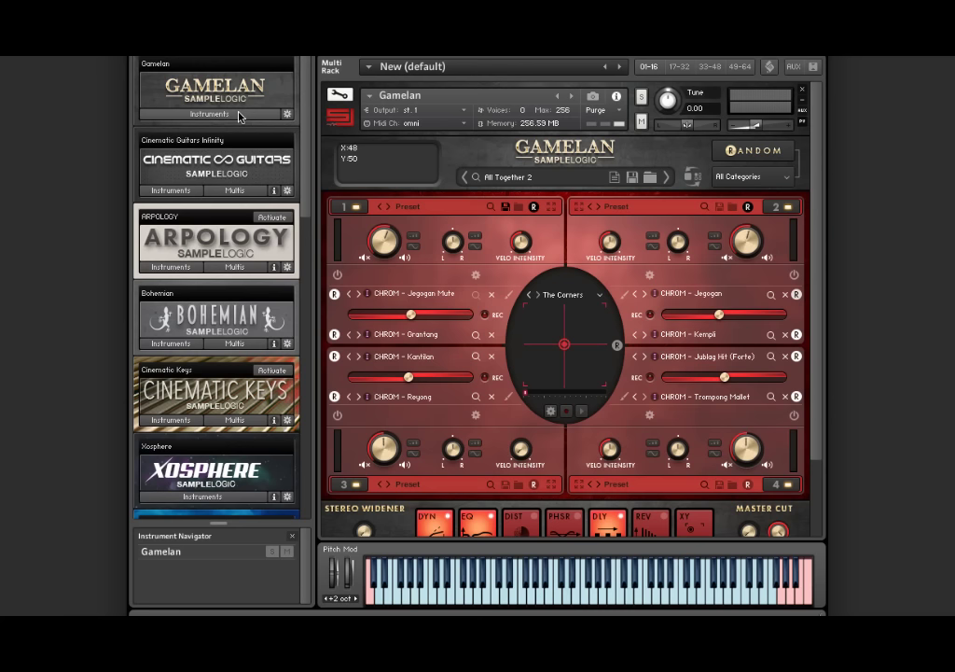
pyautogui.click(225, 114)
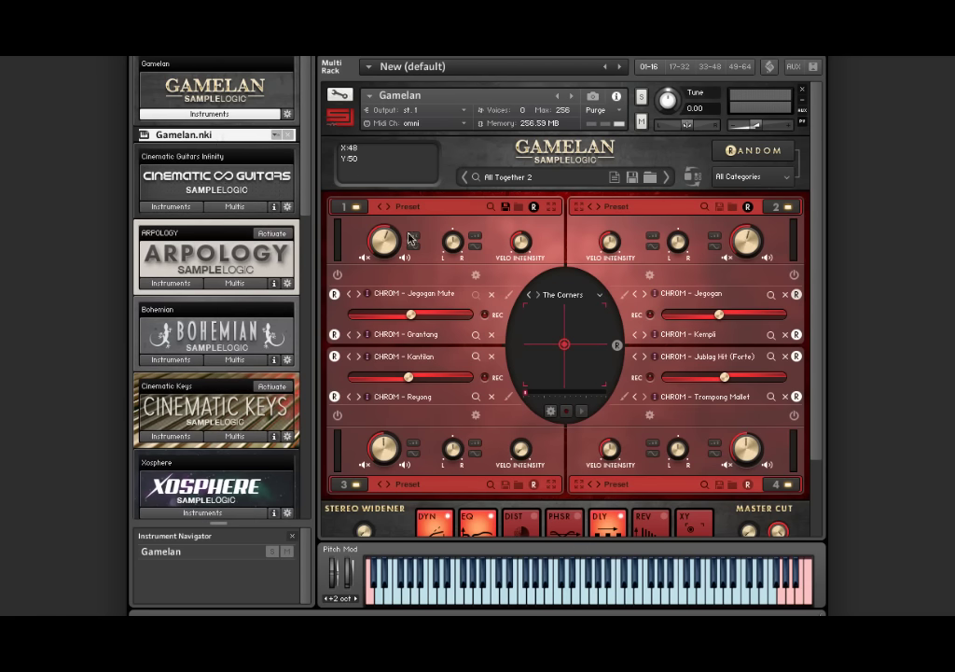
# Step: Audition the patch by switching cores 2, 4, 3 and 1 off and back on in turn
pyautogui.click(782, 211)
pyautogui.click(782, 211)
pyautogui.click(782, 487)
pyautogui.click(781, 486)
pyautogui.click(345, 484)
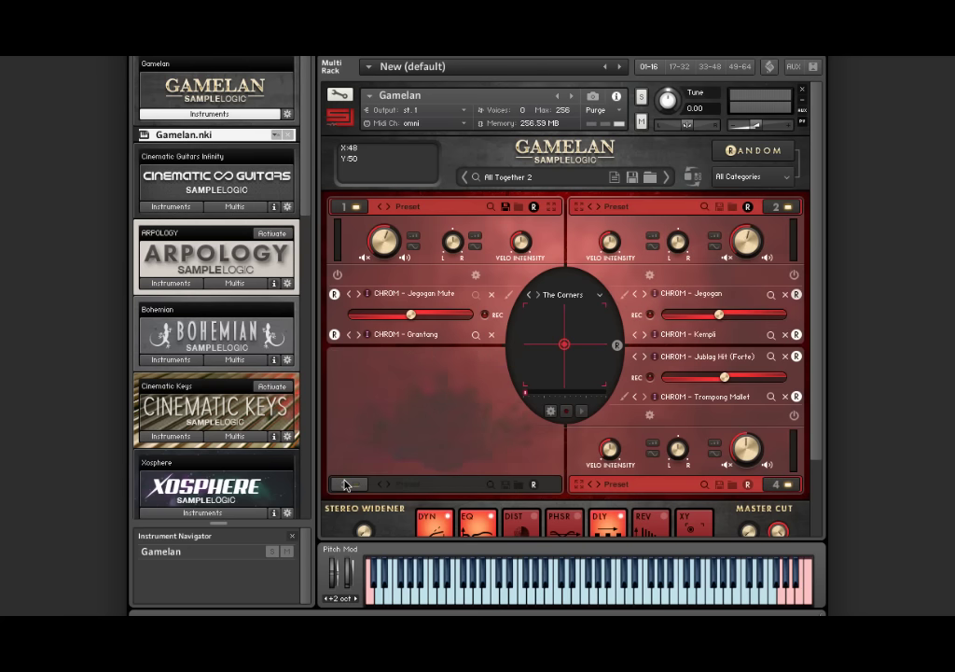
pyautogui.click(345, 485)
pyautogui.click(345, 206)
pyautogui.click(345, 206)
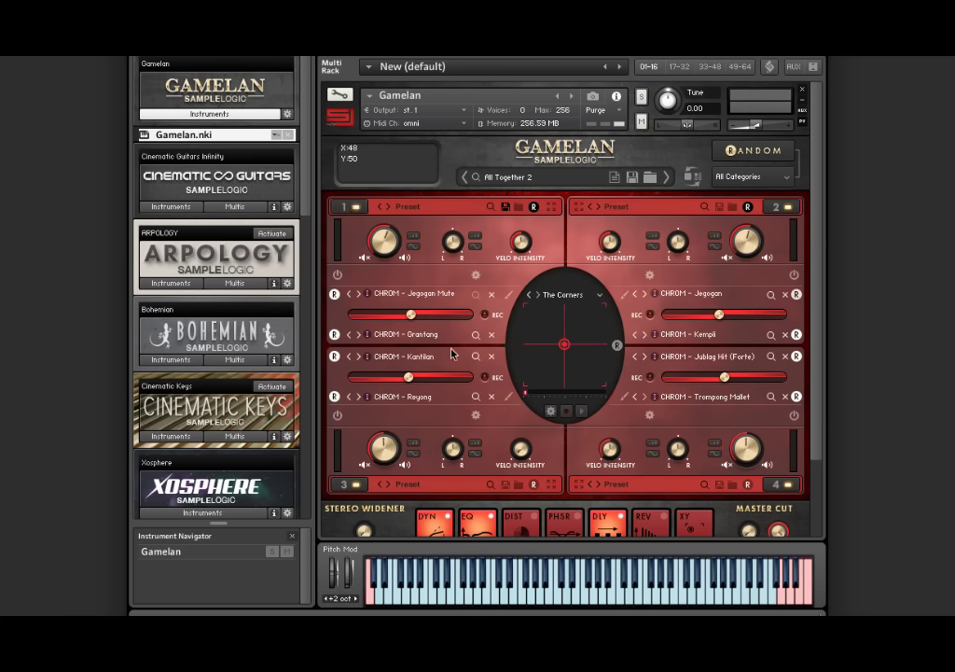
# Step: Load CHROM - Jublag as core 1's first sound and nudge the blend point up-left
pyautogui.click(418, 295)
pyautogui.click(615, 341)
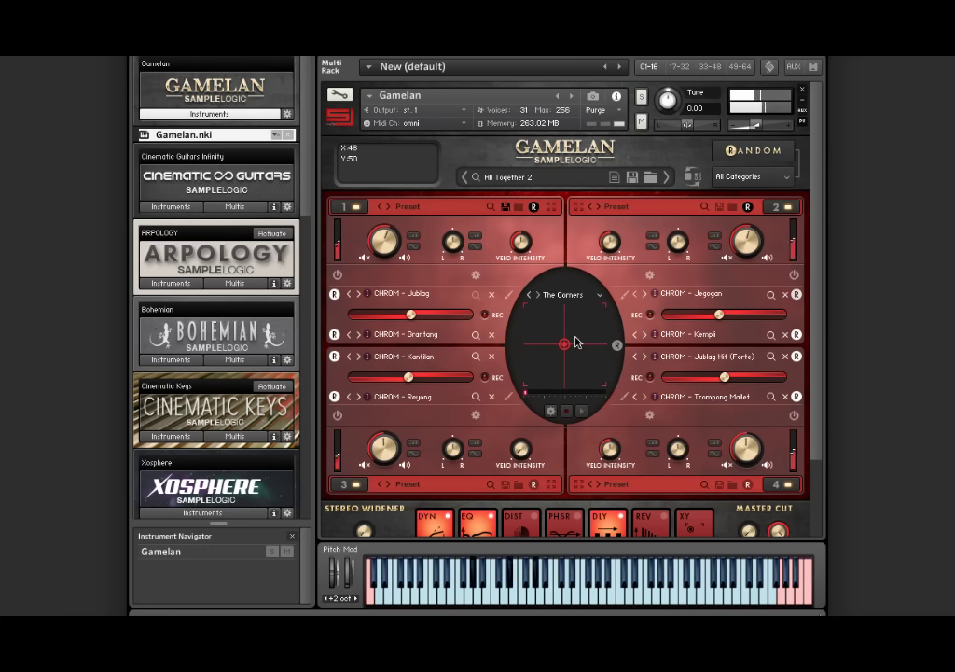
pyautogui.moveTo(565, 343)
pyautogui.mouseDown()
pyautogui.moveTo(551, 328)
pyautogui.moveTo(574, 309)
pyautogui.moveTo(595, 310)
pyautogui.moveTo(604, 377)
pyautogui.moveTo(541, 384)
pyautogui.moveTo(524, 376)
pyautogui.moveTo(528, 312)
pyautogui.moveTo(560, 334)
pyautogui.mouseUp()
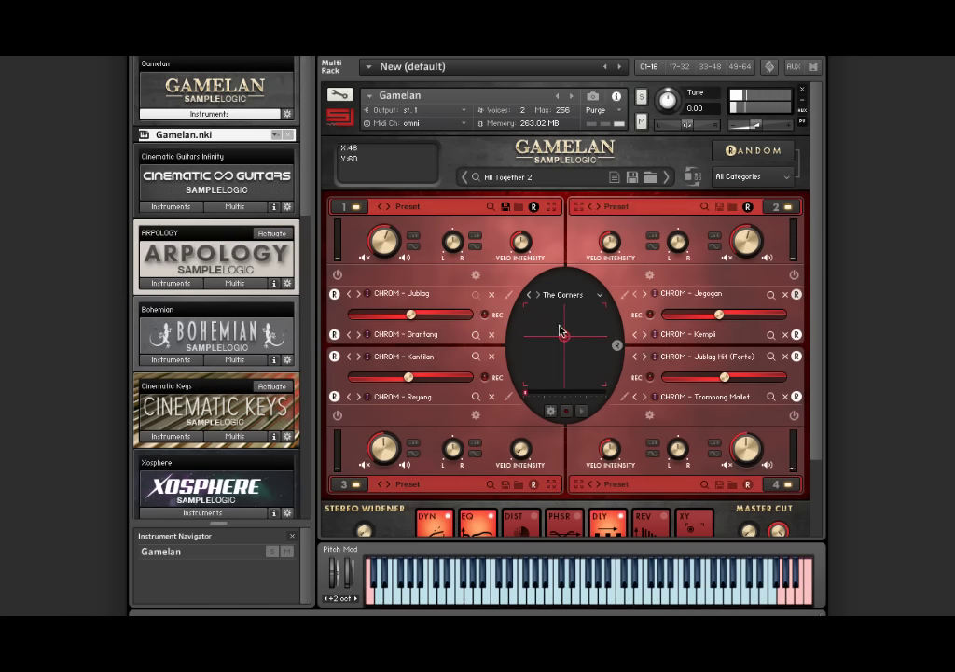
# Step: Browse the single-core presets, then load The Machine Class from Atmospheres into core 1
pyautogui.click(536, 178)
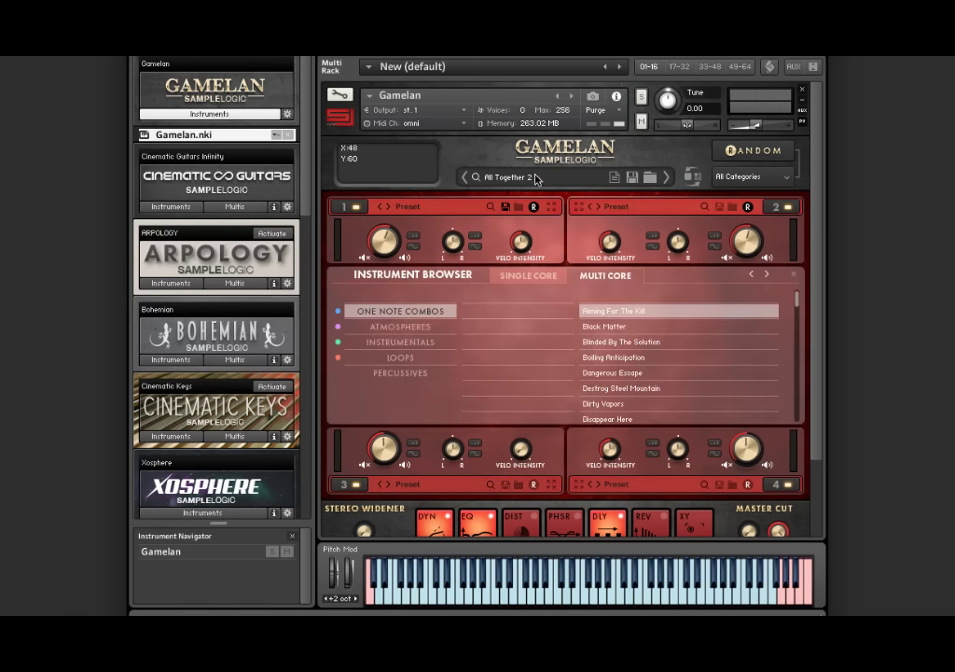
pyautogui.click(409, 327)
pyautogui.click(419, 345)
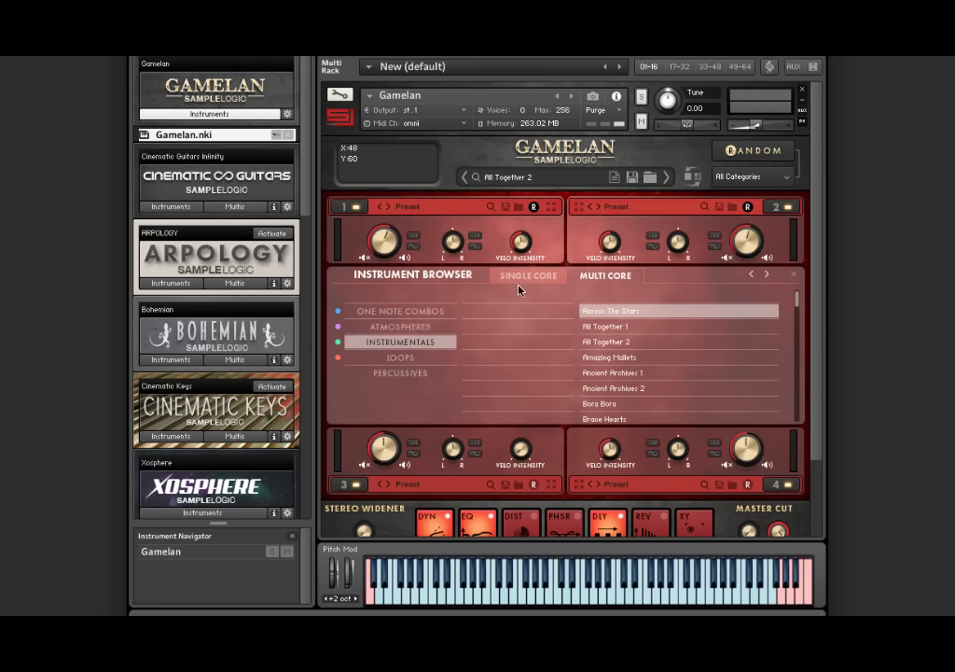
pyautogui.click(532, 278)
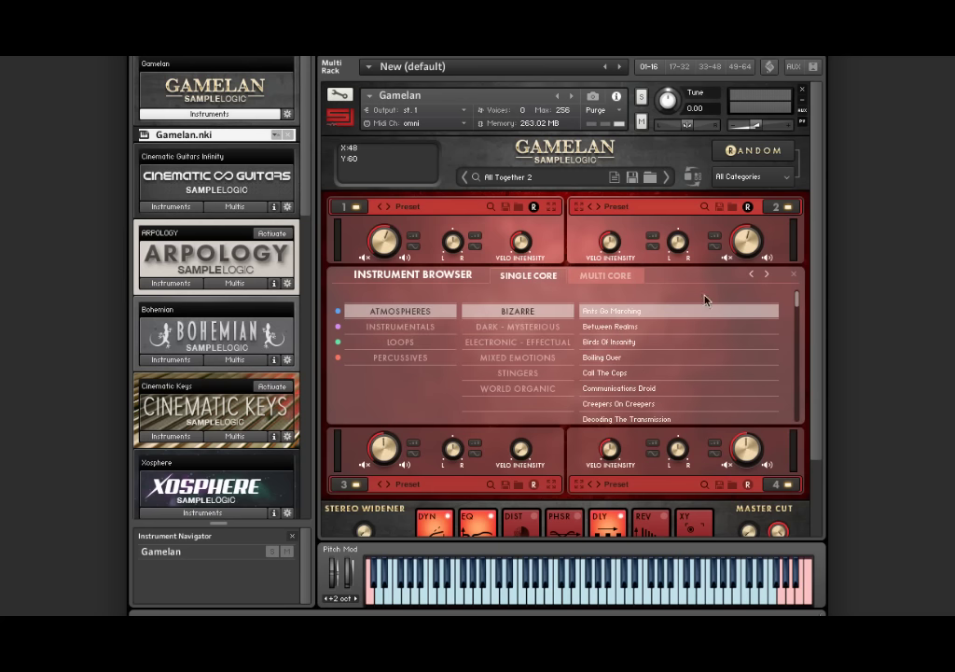
pyautogui.click(792, 278)
pyautogui.click(405, 297)
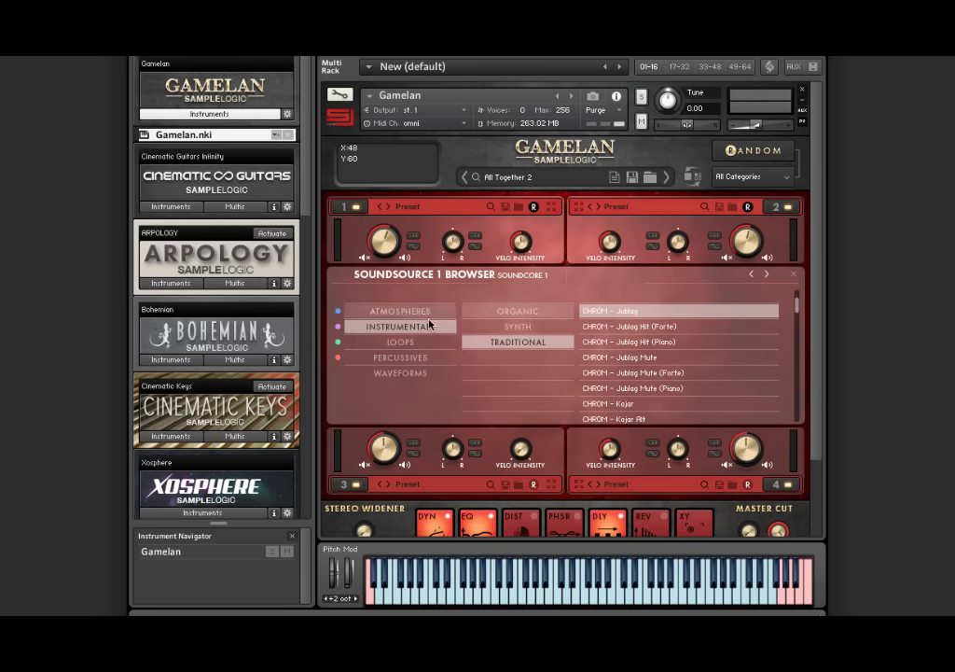
pyautogui.click(428, 313)
pyautogui.doubleClick(631, 349)
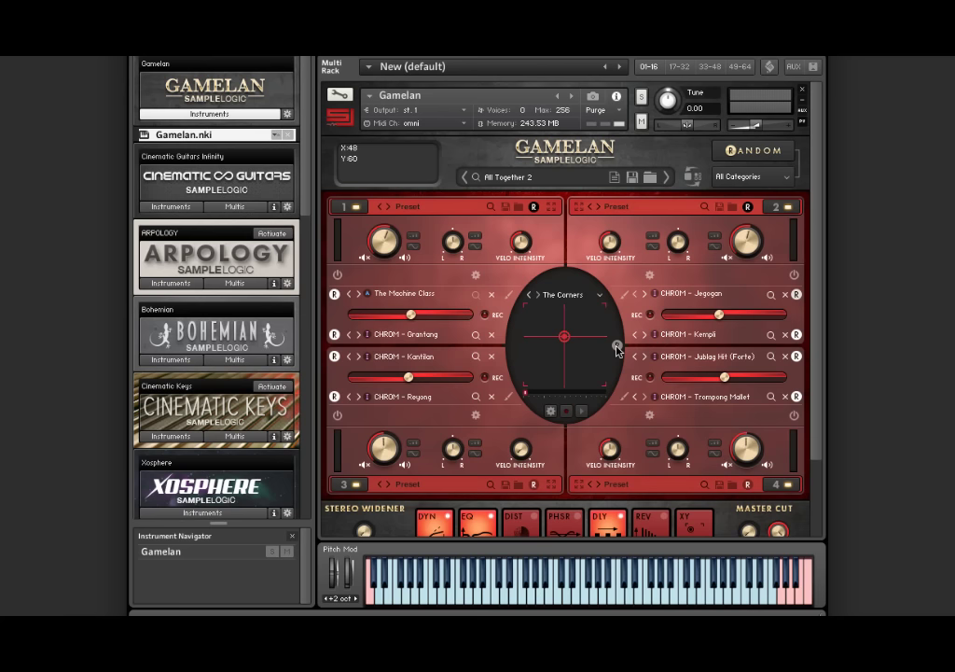
# Step: Load Bali Fly from Loops > Pop Hop into core 2 and push the blend toward the upper-right
pyautogui.click(698, 295)
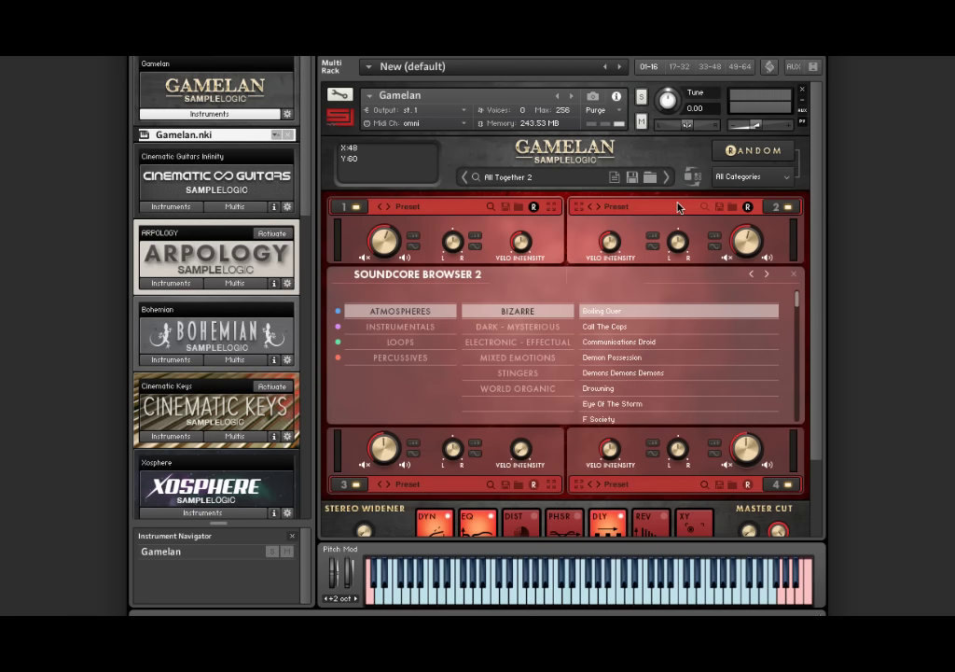
pyautogui.click(427, 343)
pyautogui.click(533, 342)
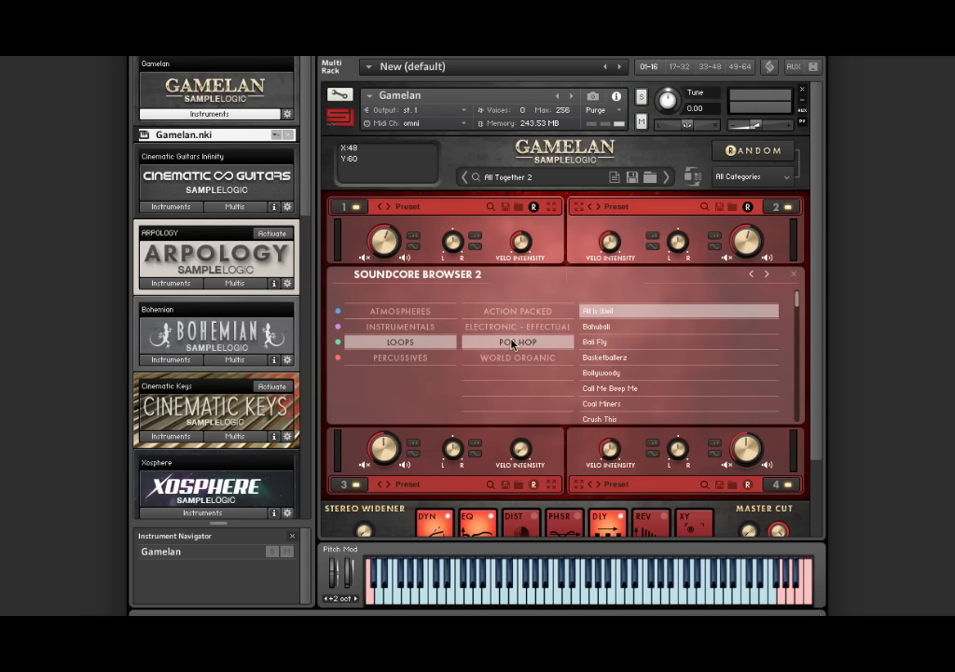
pyautogui.doubleClick(609, 343)
pyautogui.moveTo(566, 337); pyautogui.dragTo(591, 308)
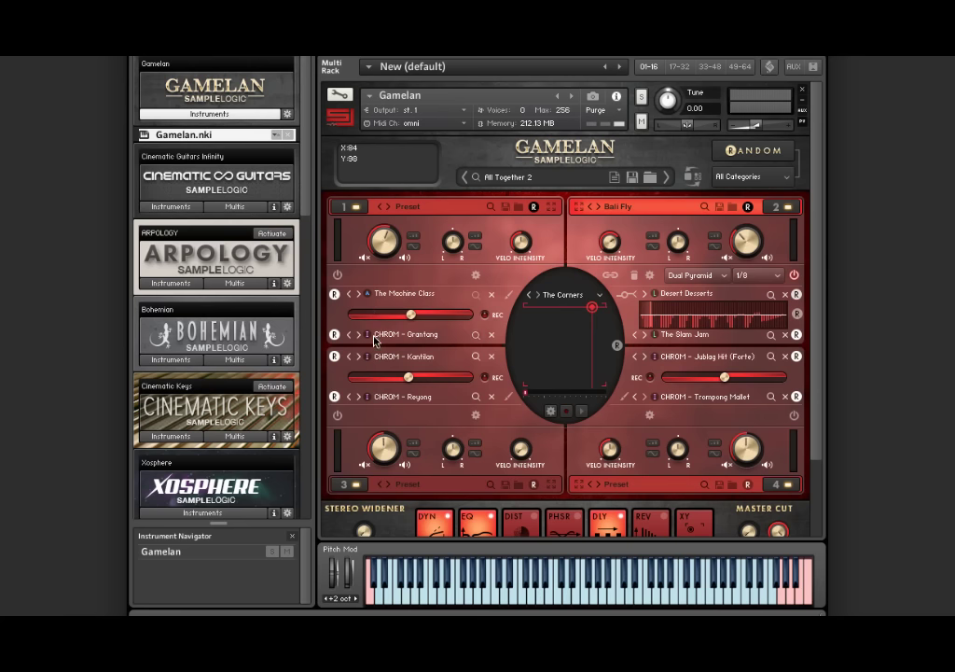
# Step: Load Metal Fusion Kit 1 from Percussives as core 2's second sound
pyautogui.click(676, 338)
pyautogui.click(415, 373)
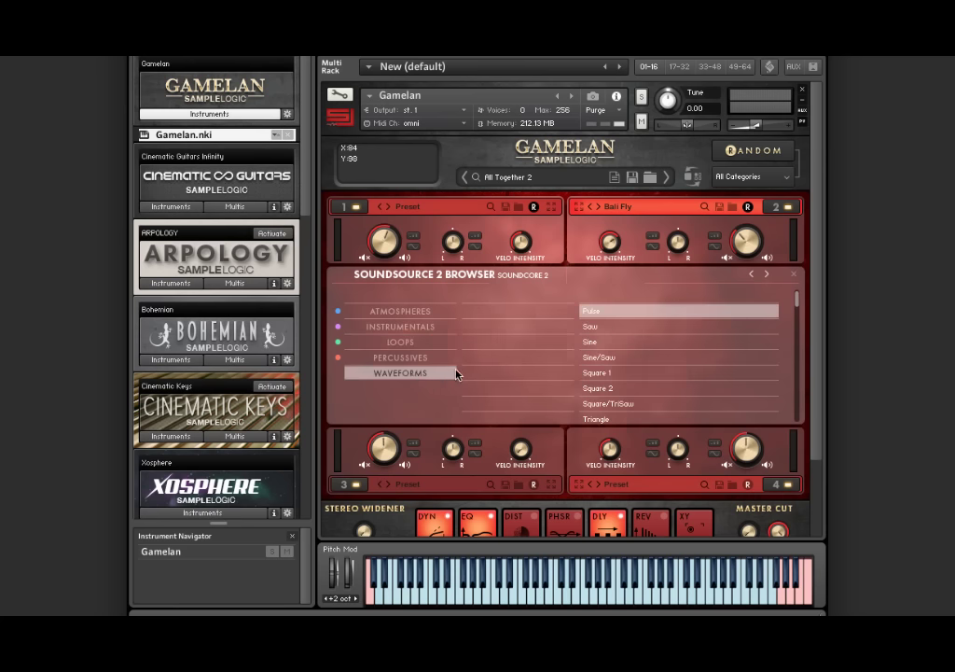
pyautogui.click(420, 358)
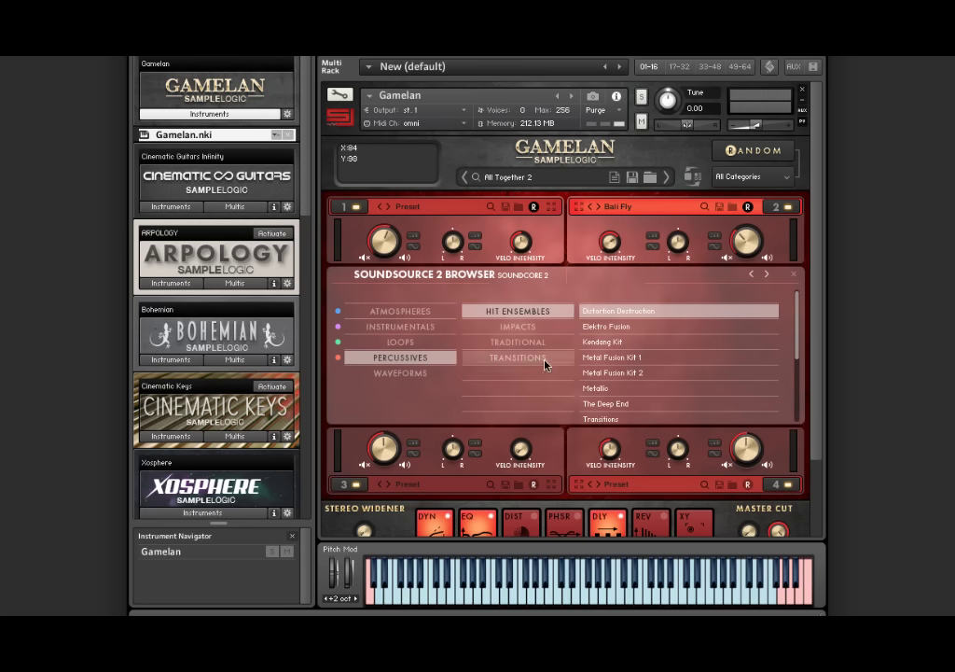
pyautogui.click(611, 360)
# Step: Keep All Categories for randomizing and scroll the rack down and back up to check it
pyautogui.click(752, 176)
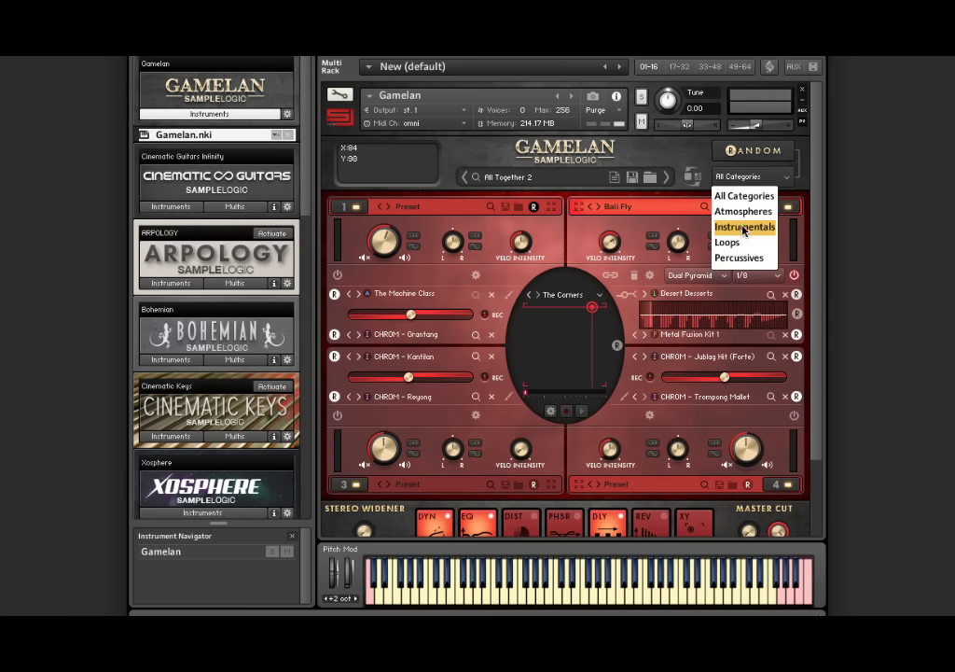
pyautogui.click(742, 195)
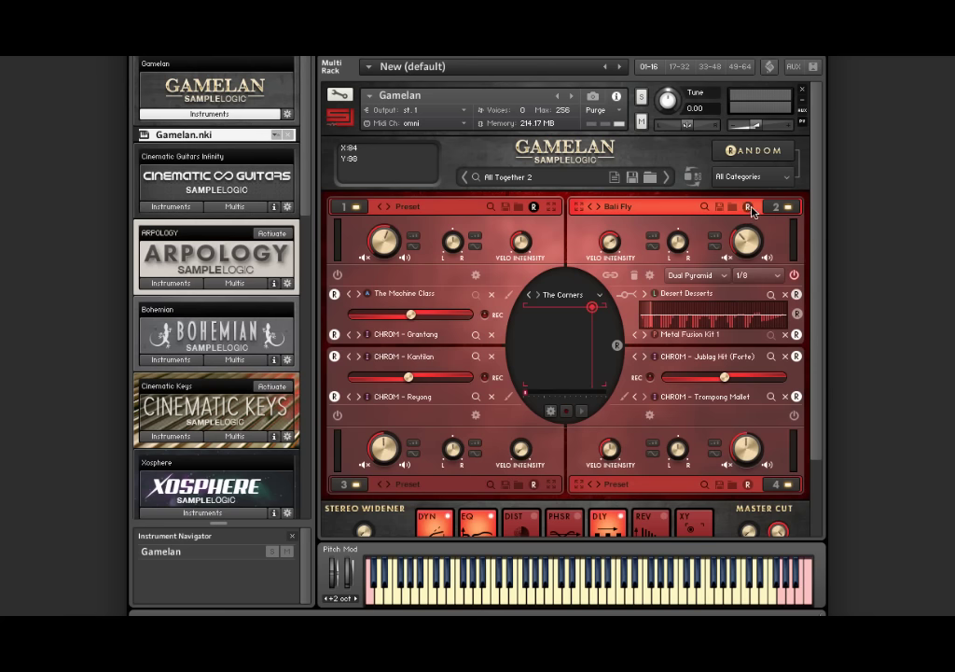
pyautogui.scroll(-2, 799, 329)
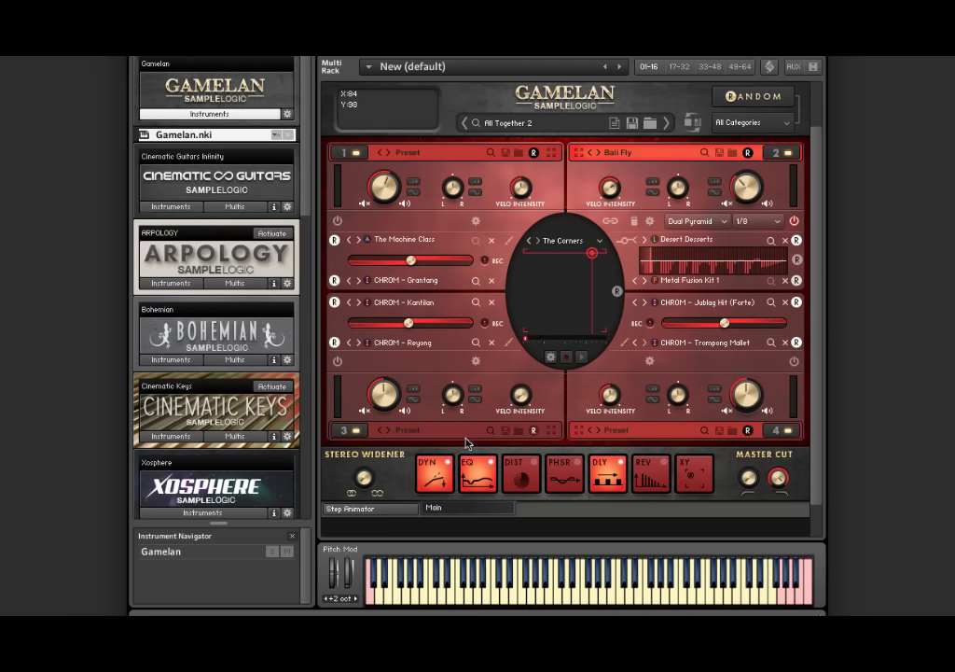
pyautogui.scroll(2, 576, 434)
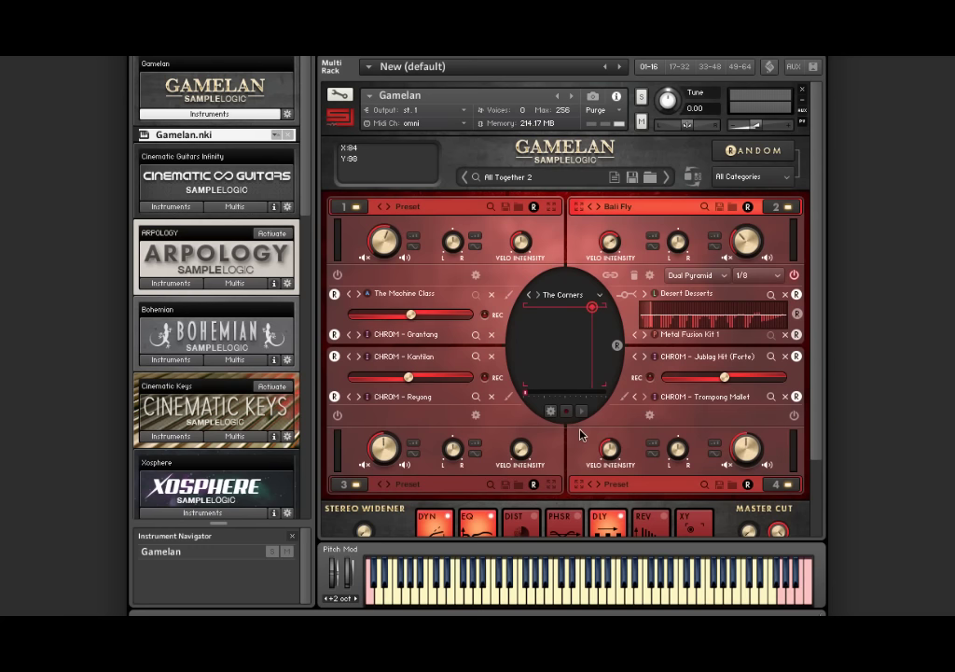
# Step: Limit randomizing to Atmospheres, randomize the cores twice, and move the mix point toward centre
pyautogui.click(753, 177)
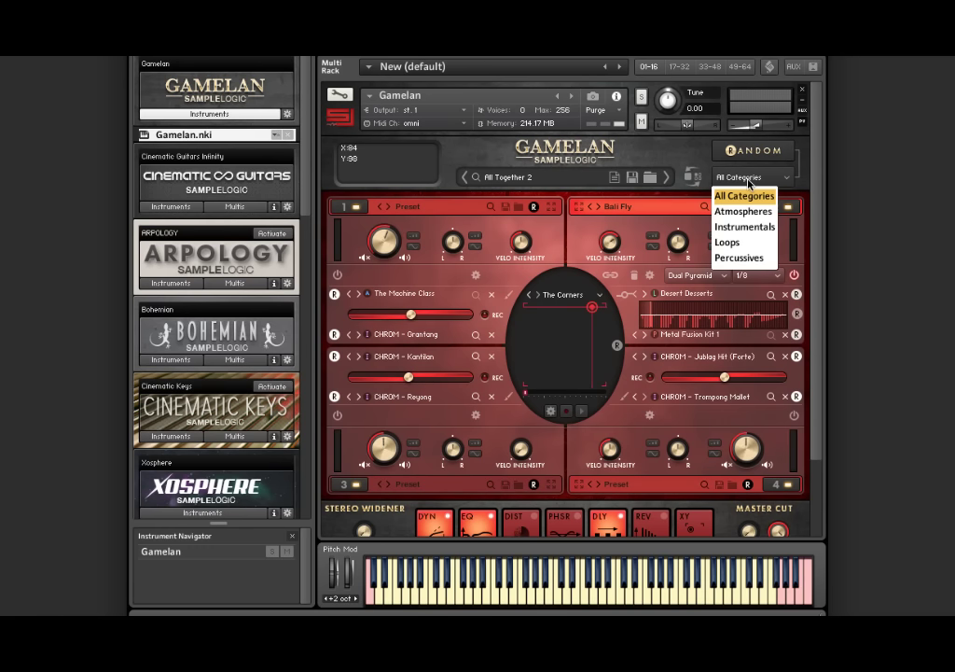
pyautogui.click(751, 214)
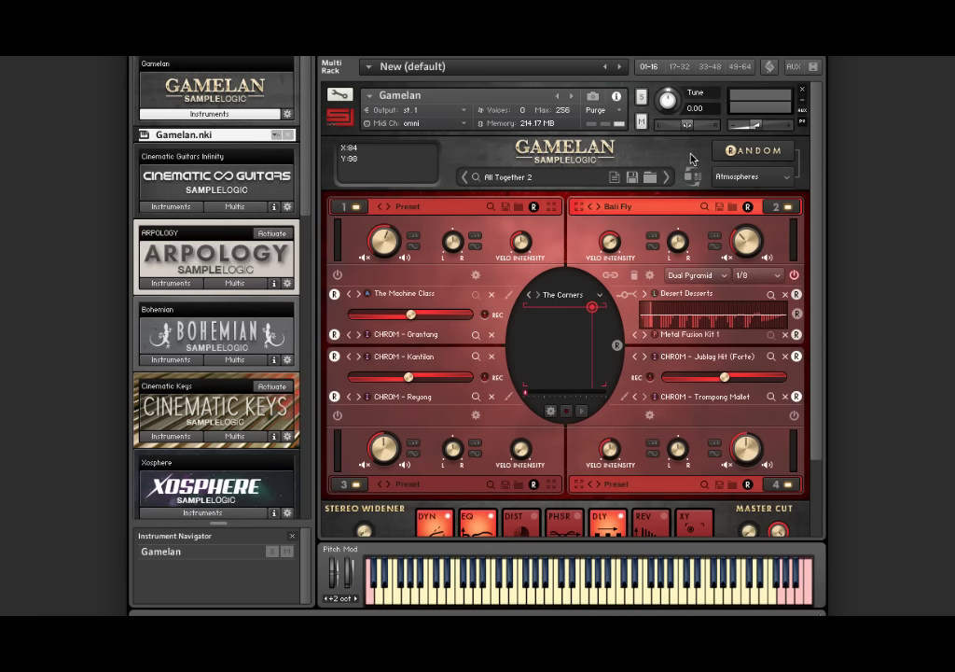
pyautogui.click(749, 152)
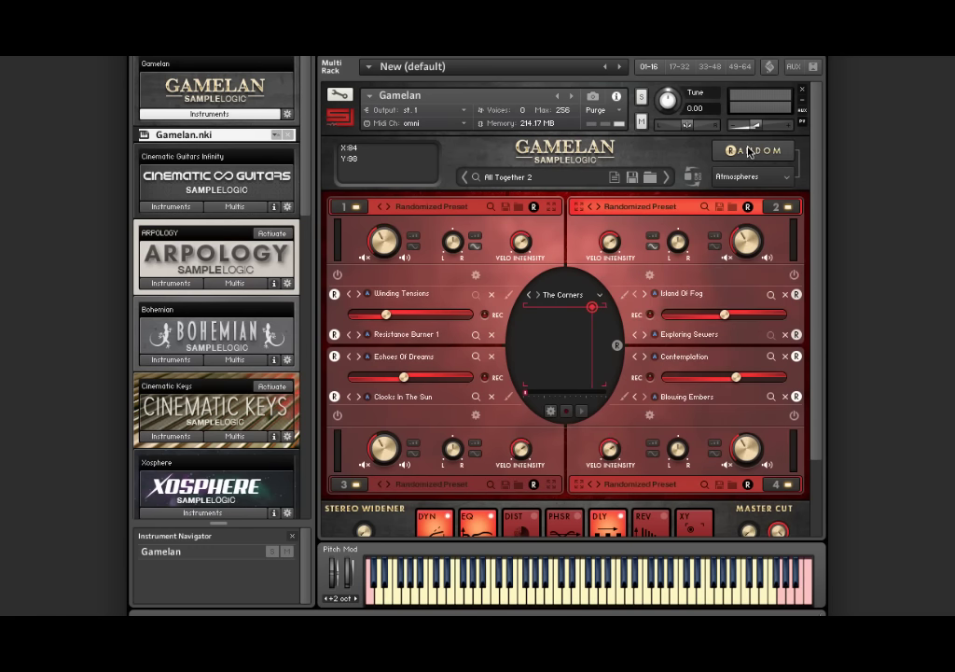
pyautogui.click(748, 151)
pyautogui.moveTo(591, 306); pyautogui.dragTo(571, 348)
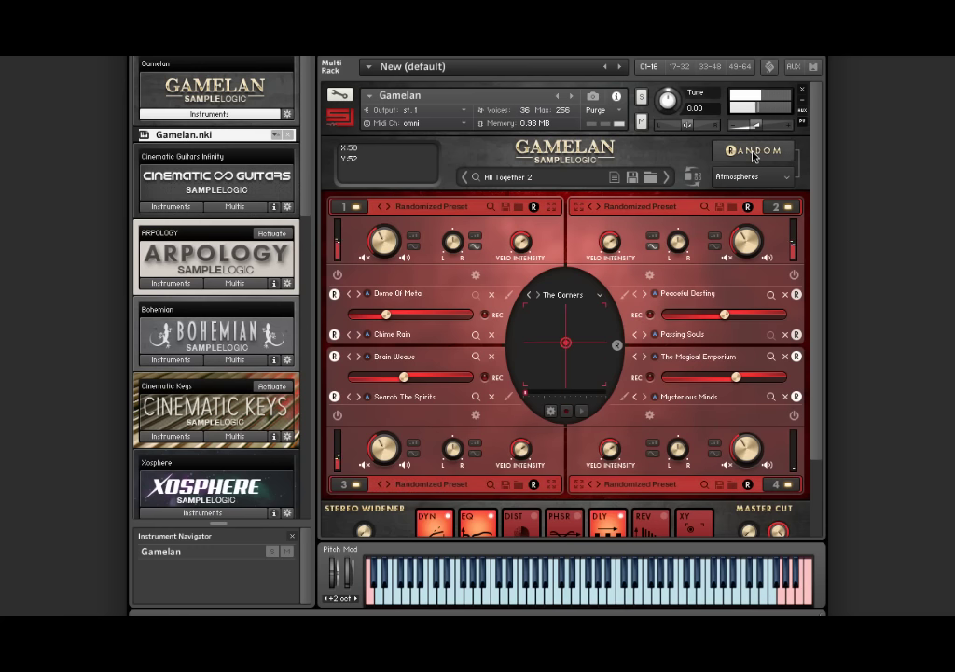
# Step: Roll two more random Atmospheres sets and settle the mix point at X:32, Y:52
pyautogui.click(754, 156)
pyautogui.click(753, 155)
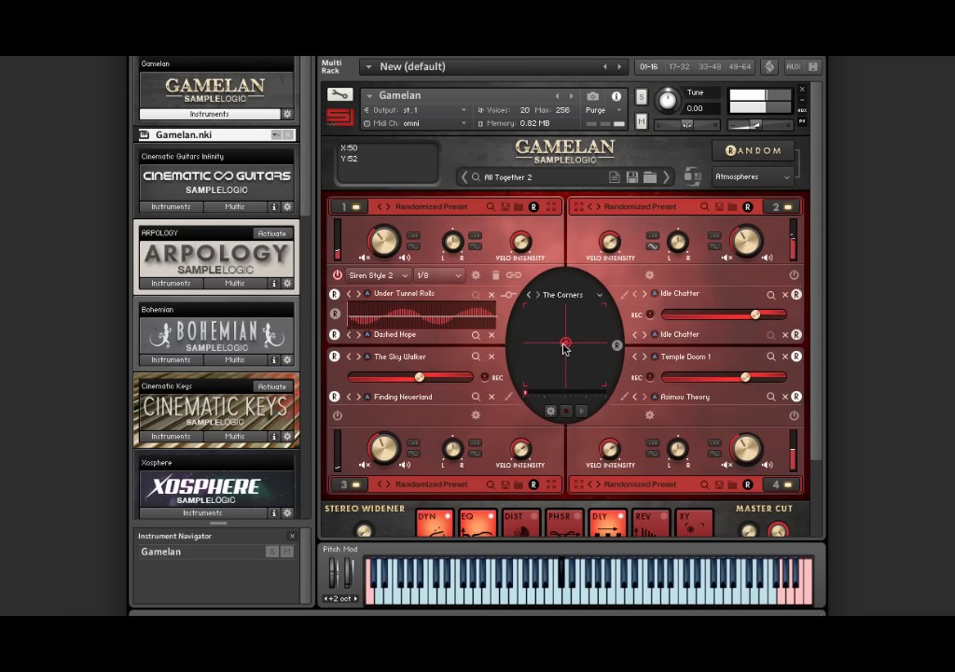
pyautogui.moveTo(568, 350)
pyautogui.mouseDown()
pyautogui.moveTo(548, 345)
pyautogui.moveTo(575, 351)
pyautogui.moveTo(587, 341)
pyautogui.moveTo(553, 342)
pyautogui.mouseUp()
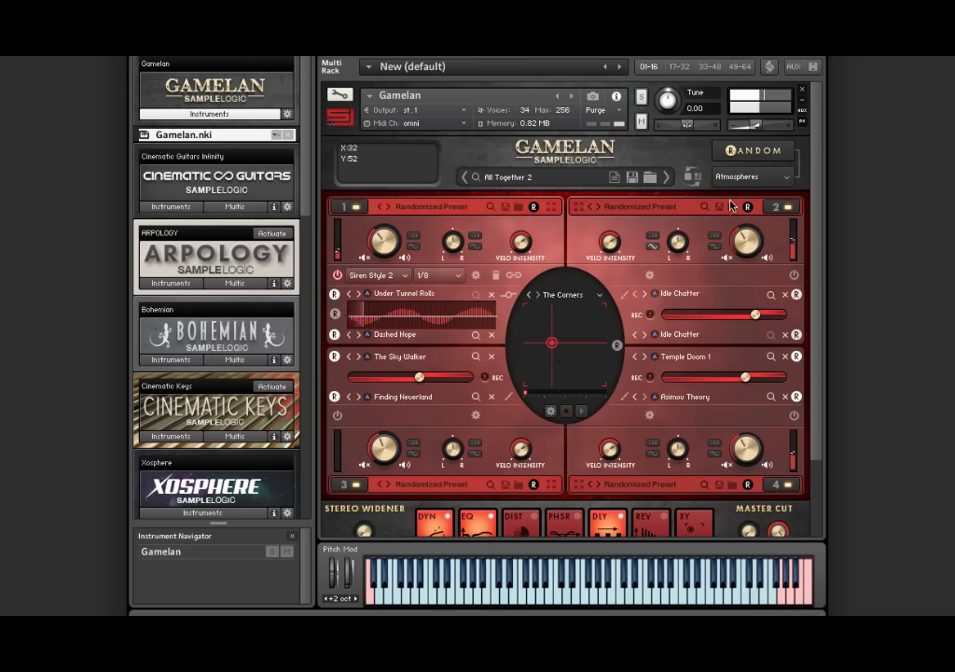
pyautogui.click(751, 176)
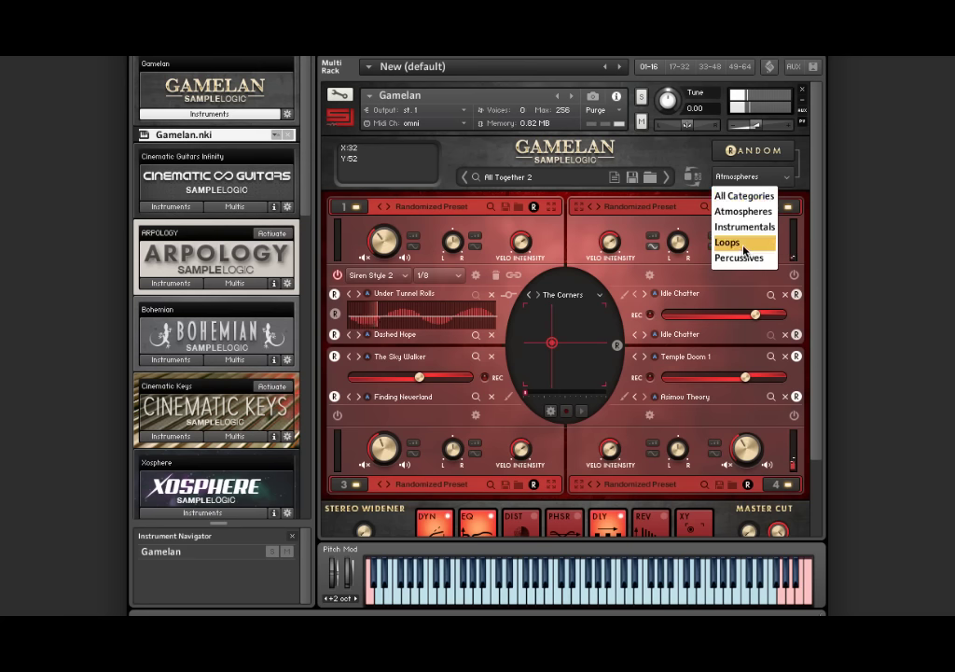
pyautogui.click(564, 235)
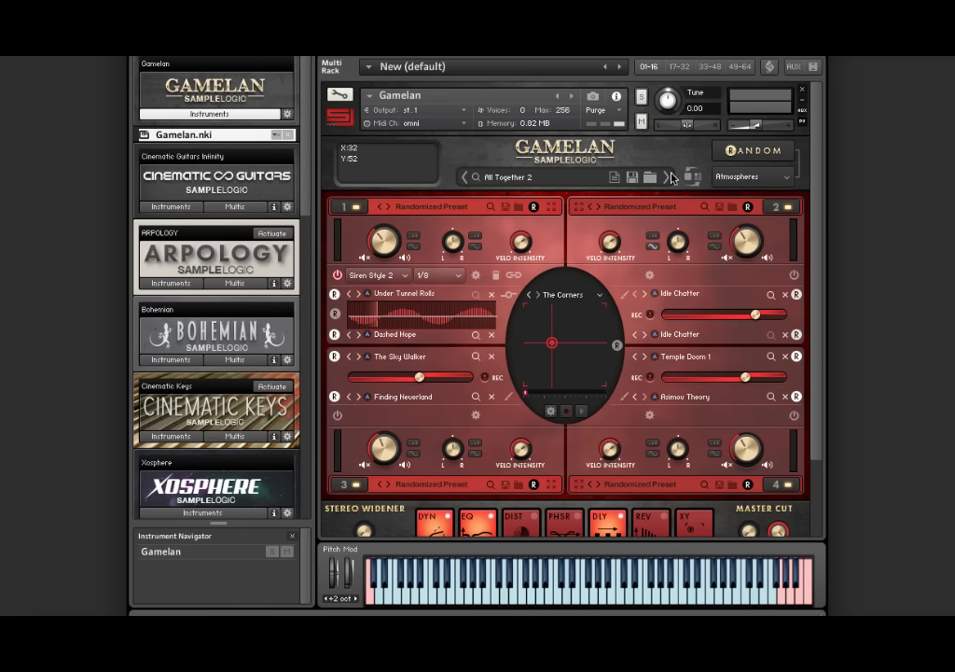
# Step: From core 1's edit page, load Alien Queen from Atmospheres > Dark - Mysterious, then return to the overview
pyautogui.click(676, 196)
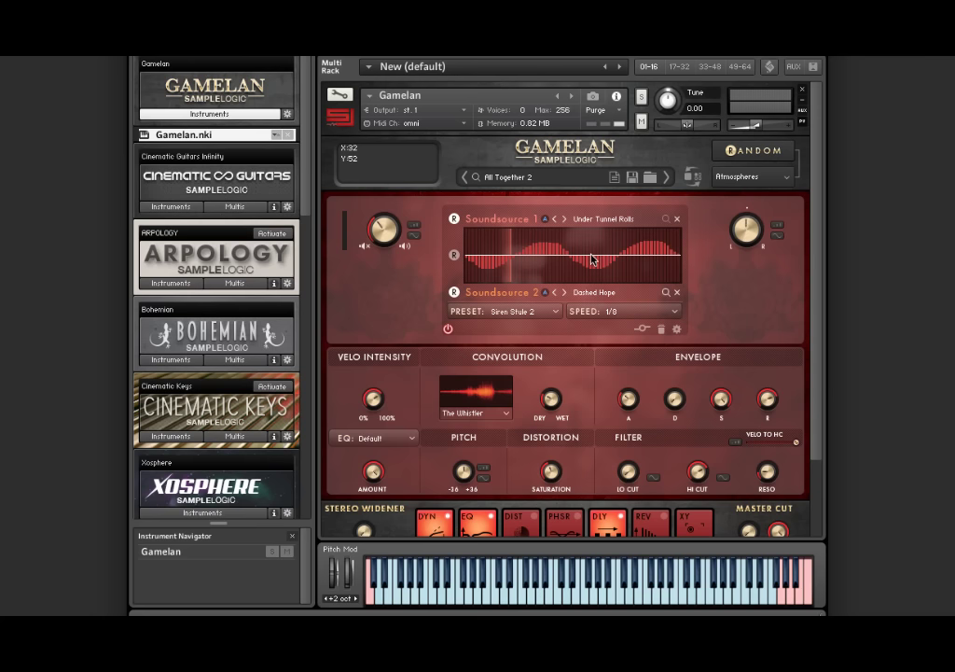
pyautogui.click(573, 220)
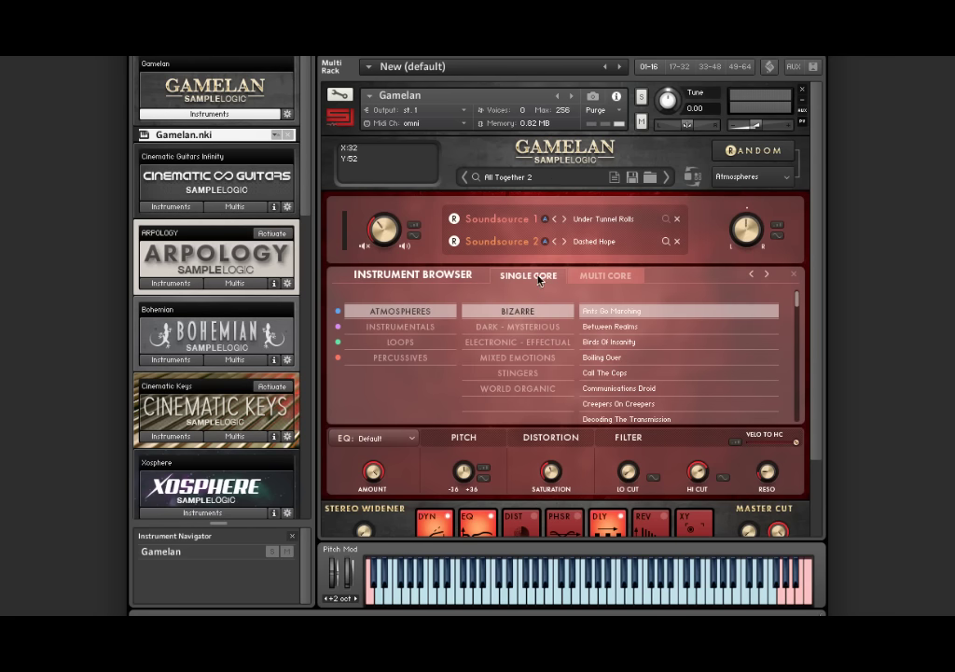
pyautogui.click(517, 326)
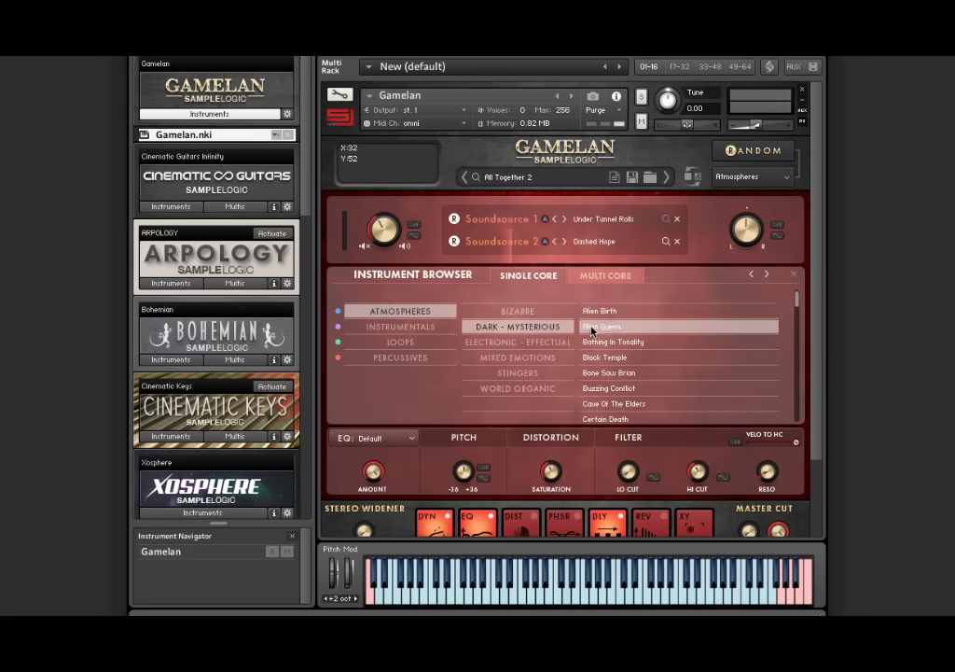
pyautogui.click(597, 222)
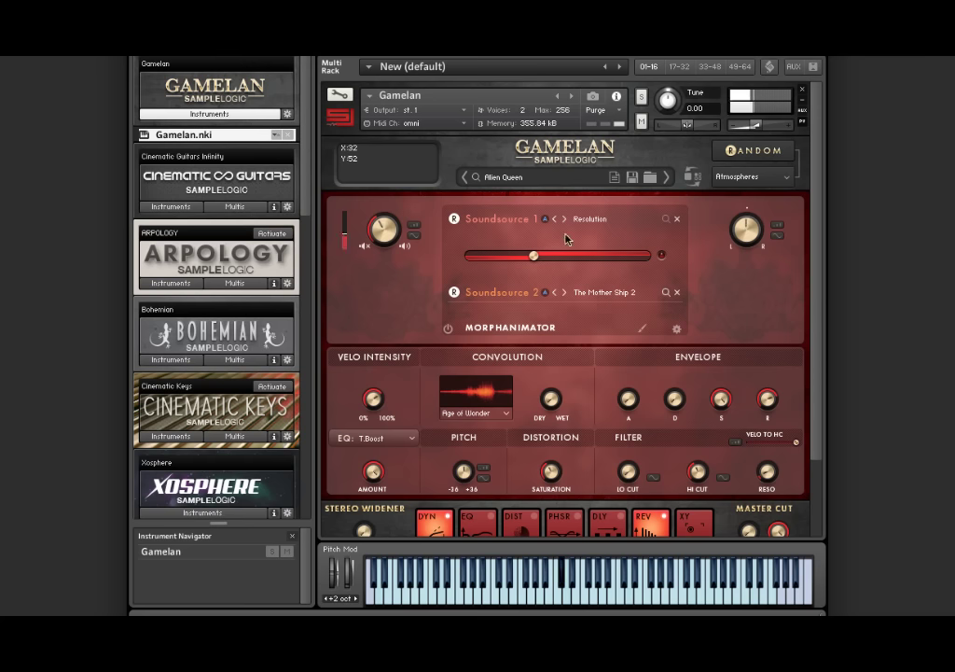
pyautogui.click(692, 176)
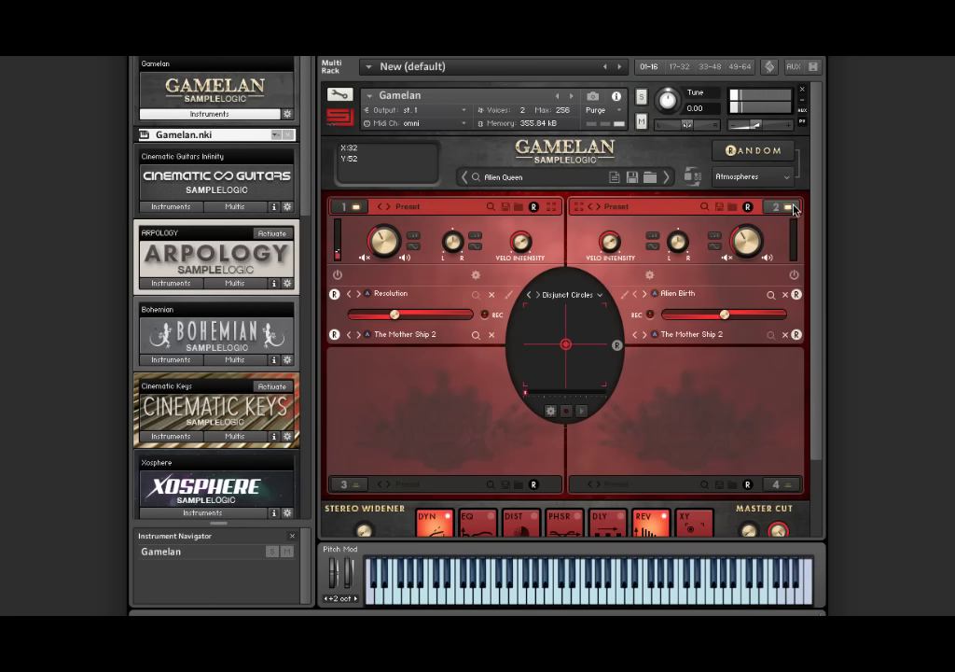
# Step: Switch on cores 4 and 3, then set core 1's morph amount to 47
pyautogui.click(790, 485)
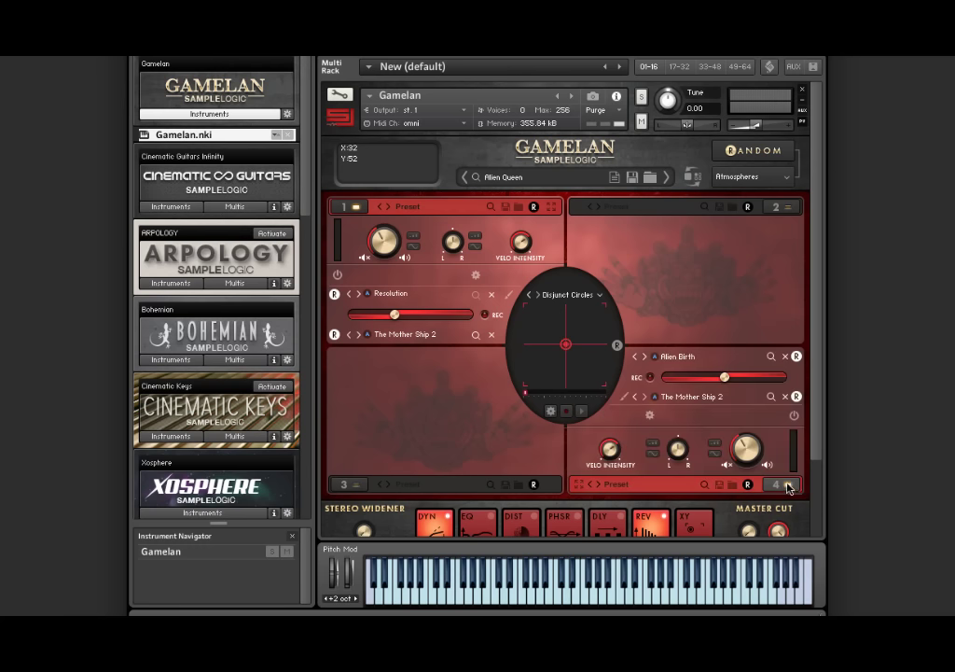
pyautogui.click(352, 484)
pyautogui.click(688, 177)
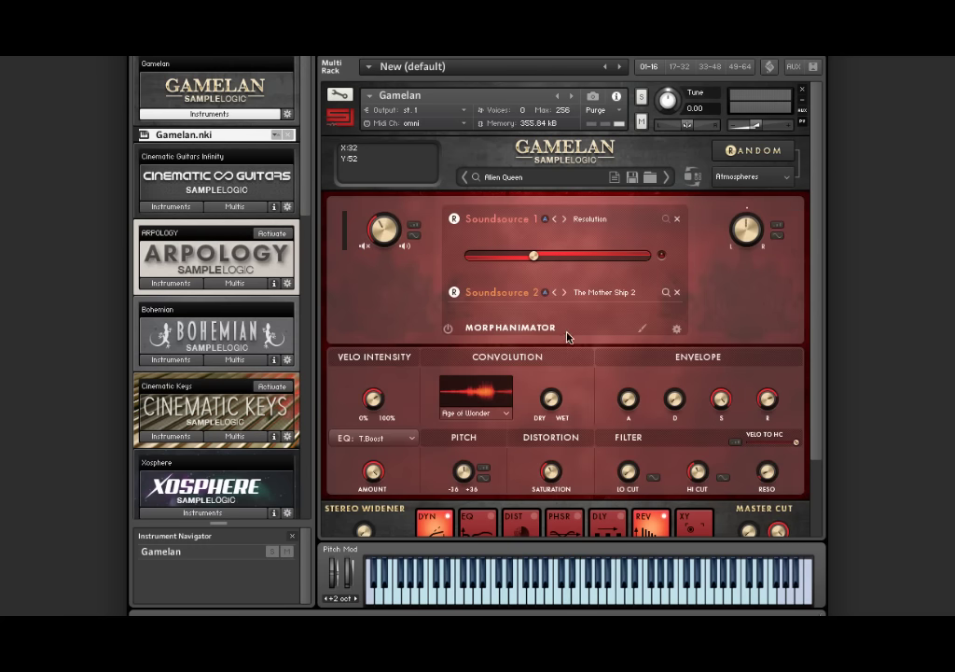
pyautogui.moveTo(534, 255); pyautogui.dragTo(514, 259)
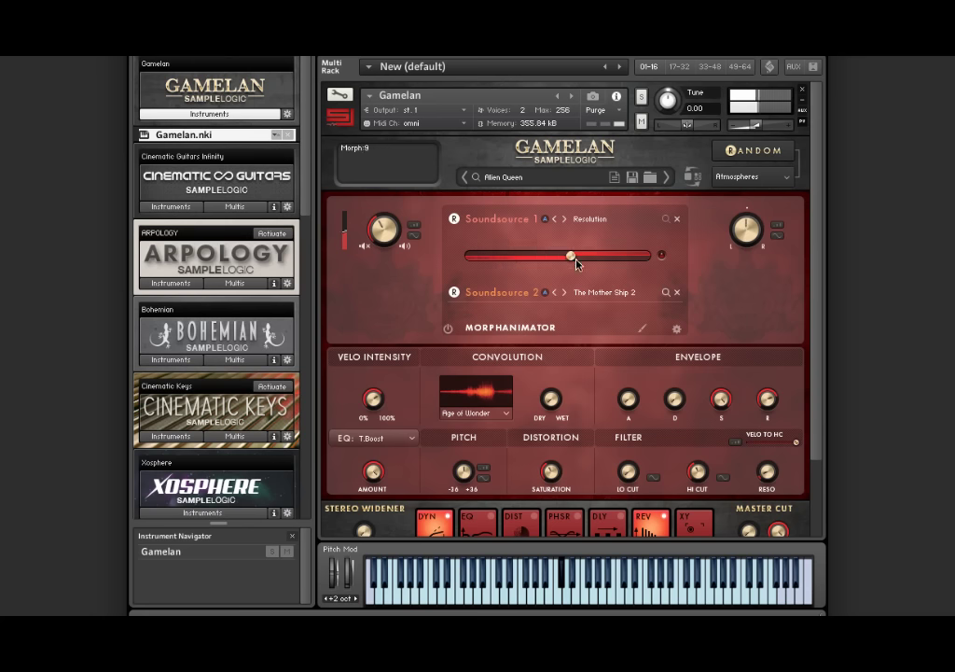
pyautogui.moveTo(577, 264); pyautogui.dragTo(617, 265)
pyautogui.moveTo(556, 258); pyautogui.dragTo(624, 255)
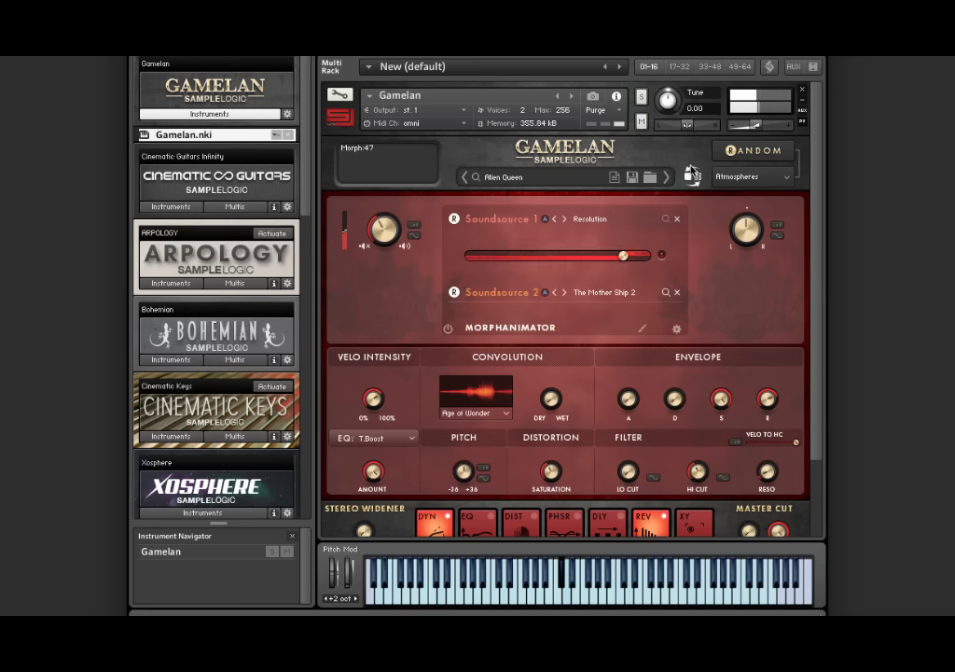
# Step: Switch between the overview and edit pages to bring up the instrument browser
pyautogui.click(693, 178)
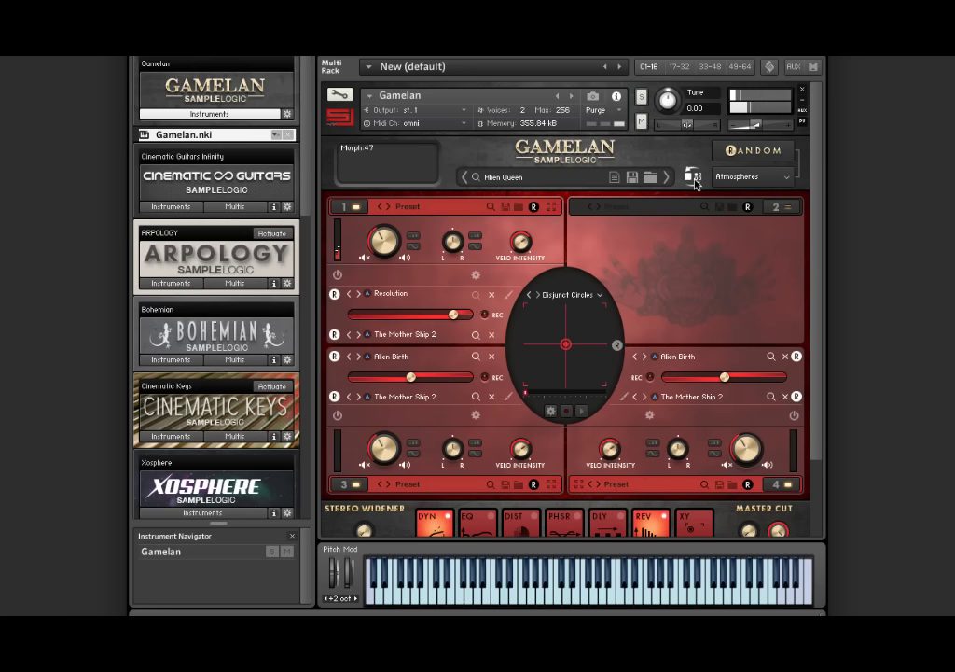
pyautogui.click(694, 177)
pyautogui.click(693, 177)
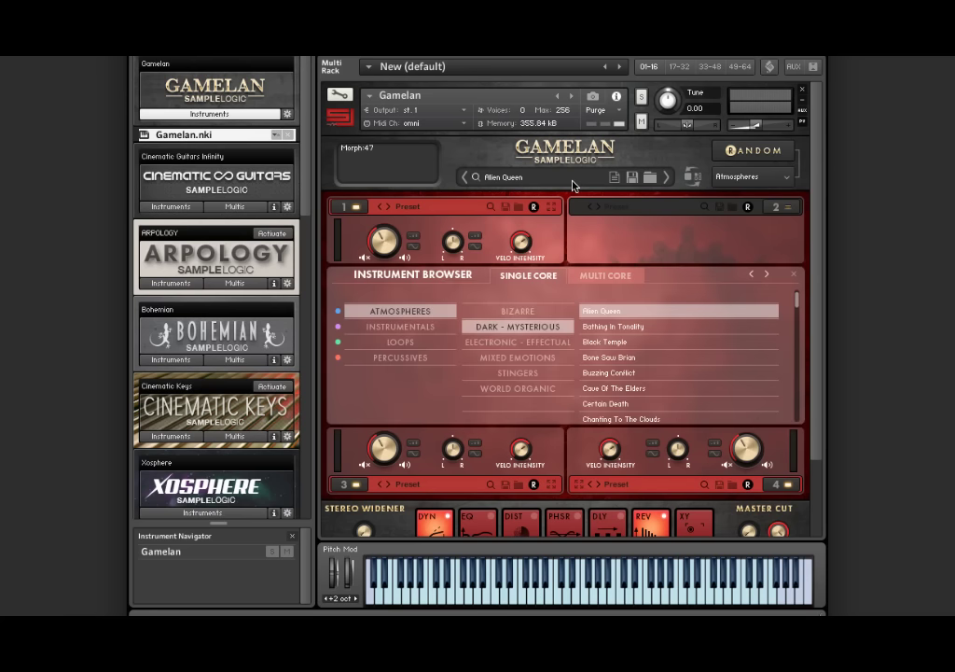
# Step: Load the single-core Birds Of Insanity preset and return to the four-core overview
pyautogui.click(579, 276)
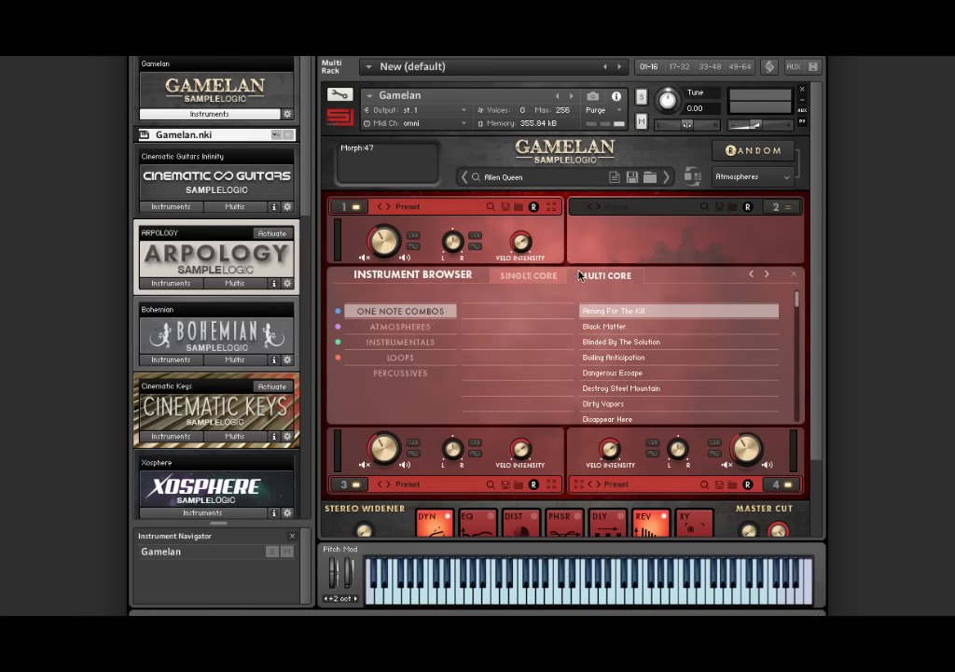
pyautogui.click(527, 276)
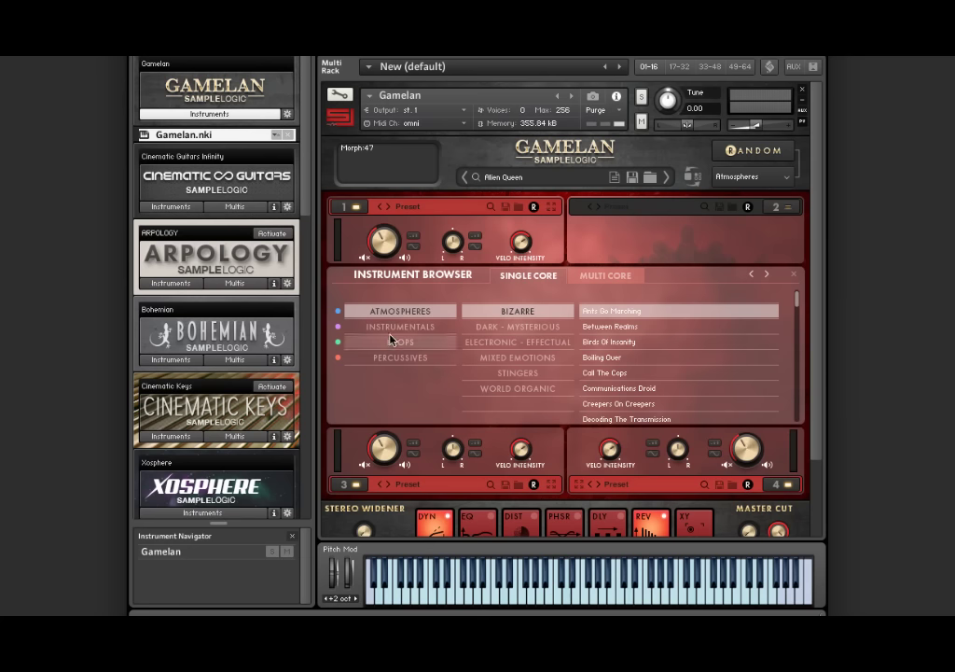
pyautogui.click(613, 343)
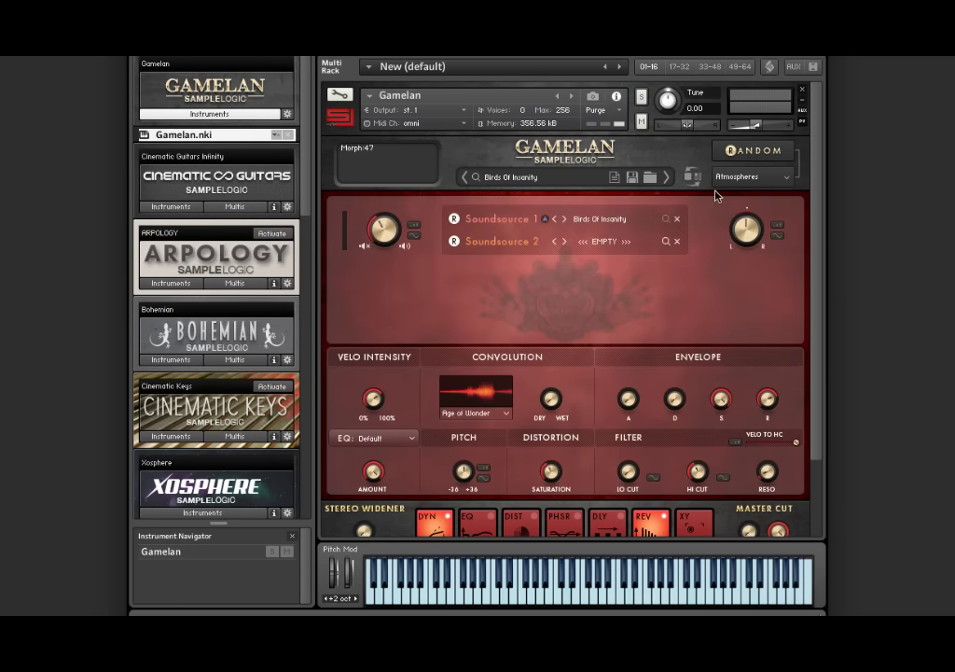
pyautogui.click(693, 177)
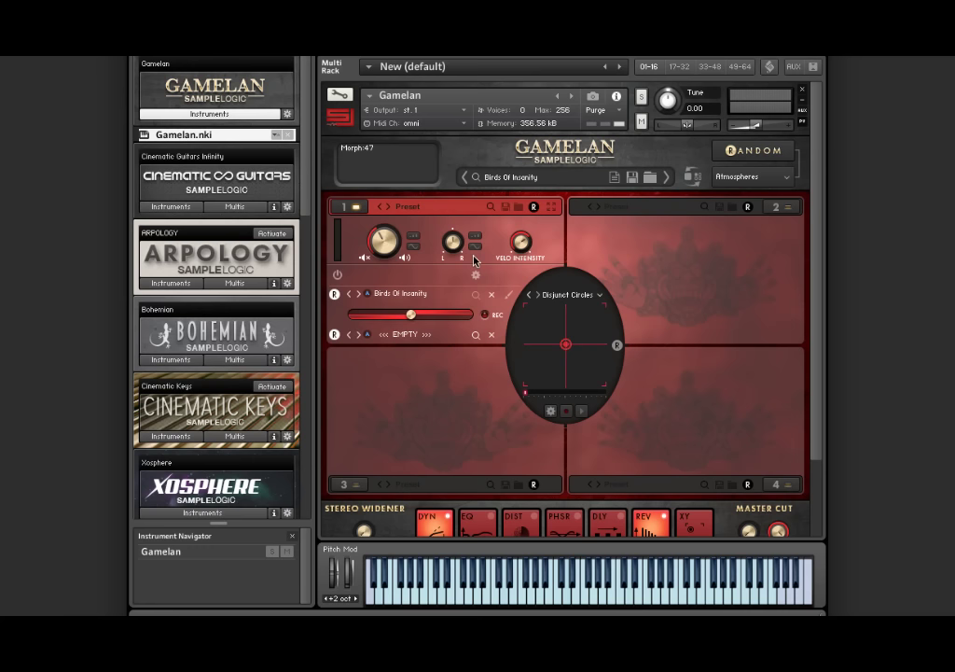
# Step: Switch on cores 1 through 4, then open core 1's edit page
pyautogui.click(355, 207)
pyautogui.click(356, 207)
pyautogui.click(780, 210)
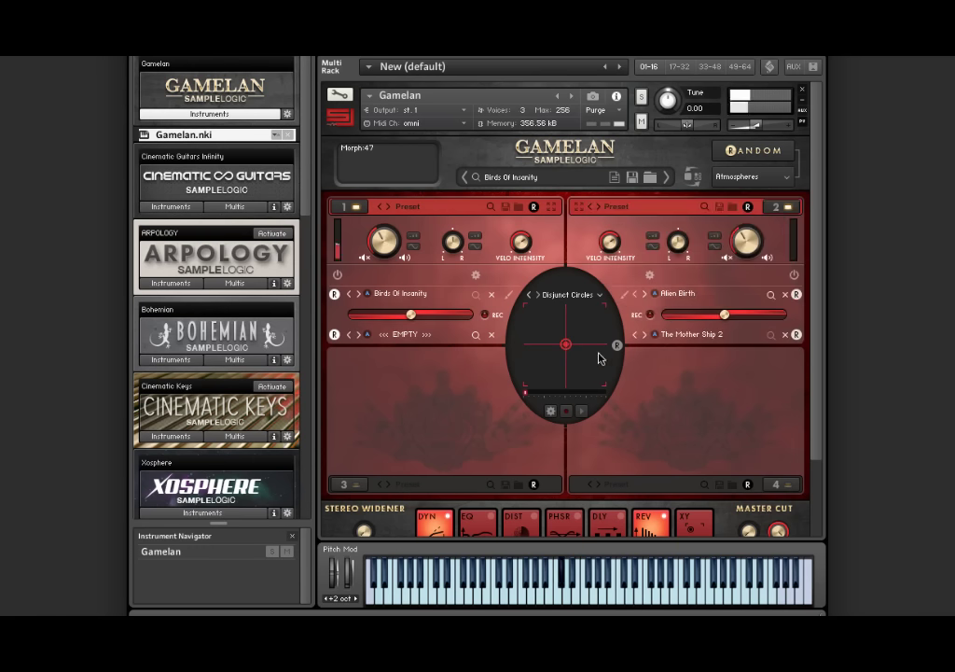
pyautogui.click(354, 485)
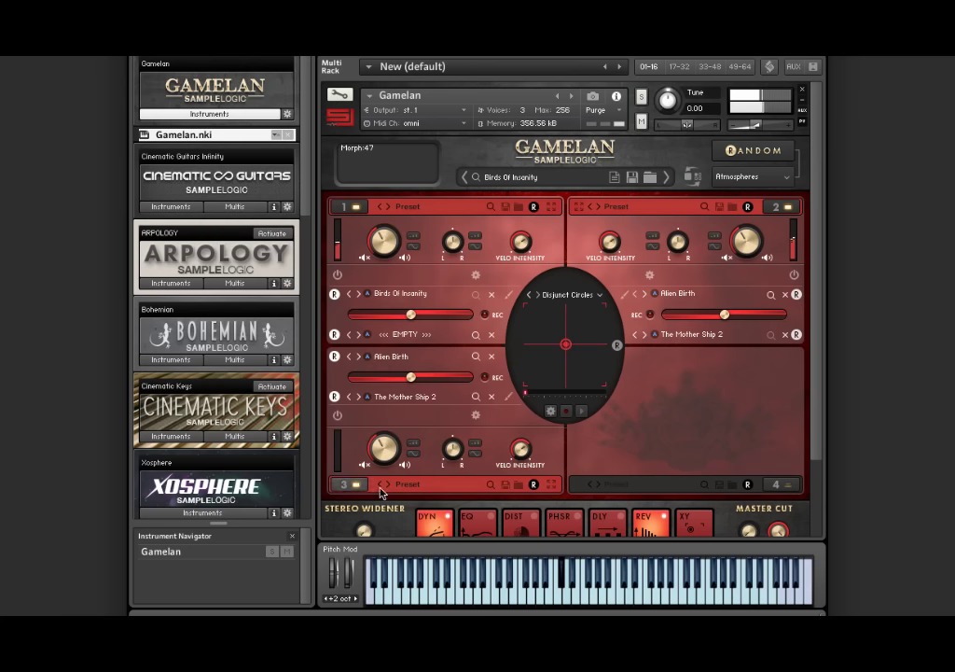
pyautogui.click(795, 487)
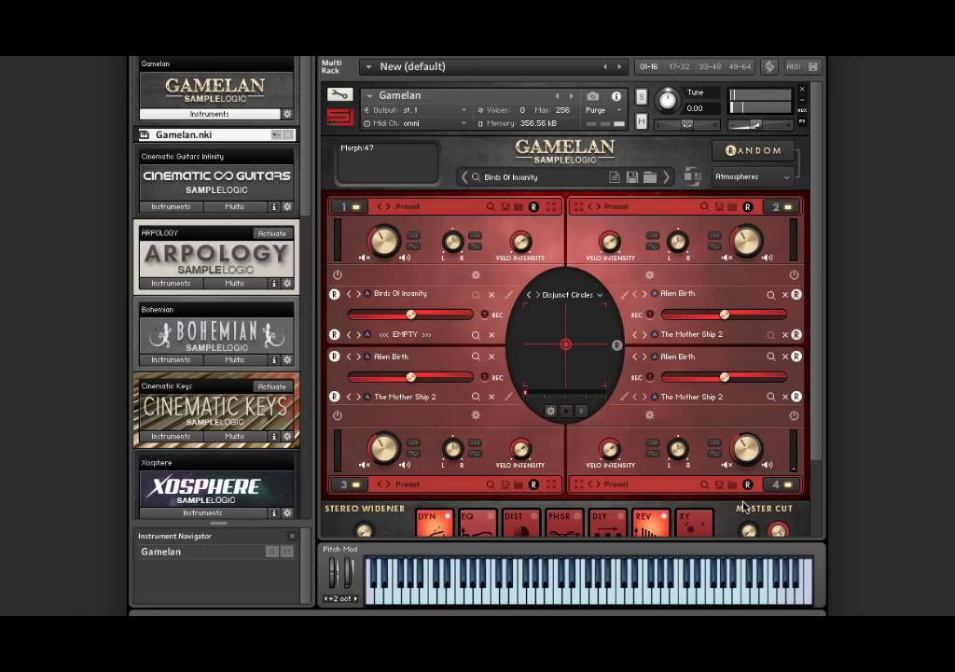
pyautogui.click(690, 173)
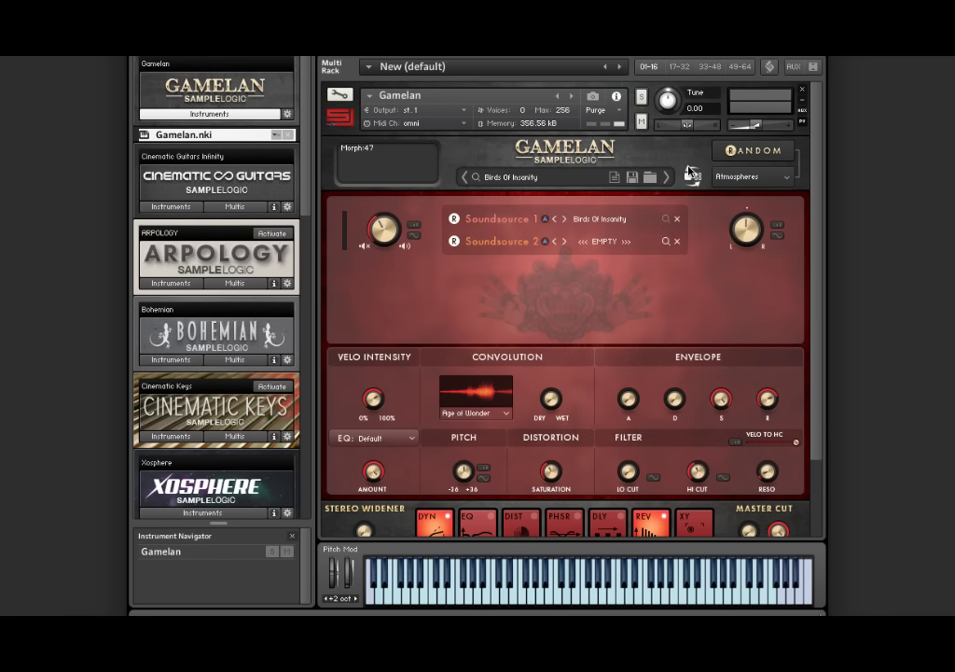
# Step: View the compressor, EQ, distortion, phaser, delay and reverb pages, then toggle soundcore 1 on the XY page
pyautogui.click(433, 524)
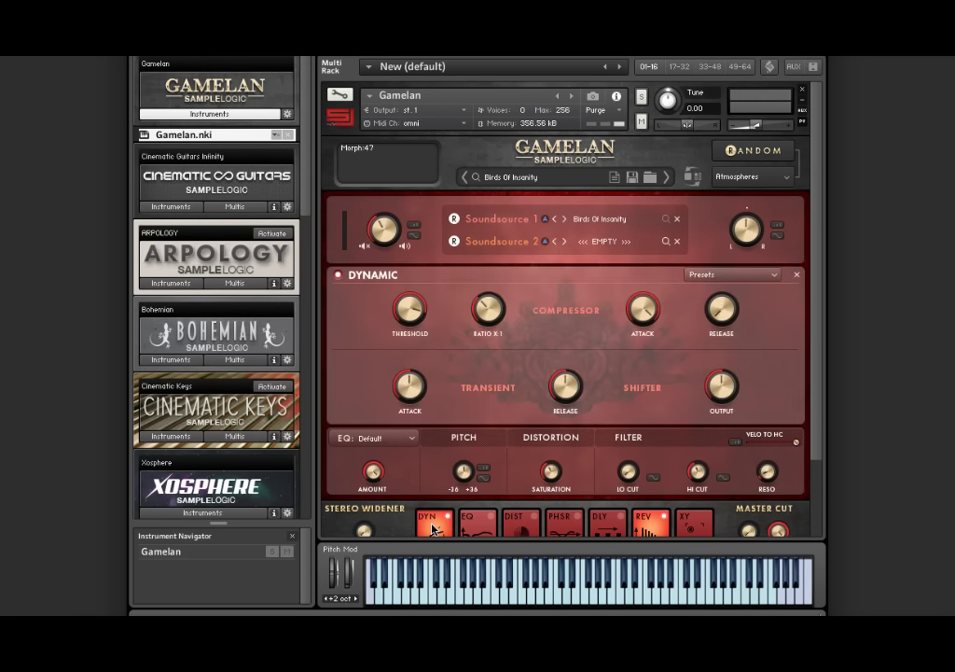
pyautogui.scroll(-1, 439, 525)
pyautogui.click(480, 516)
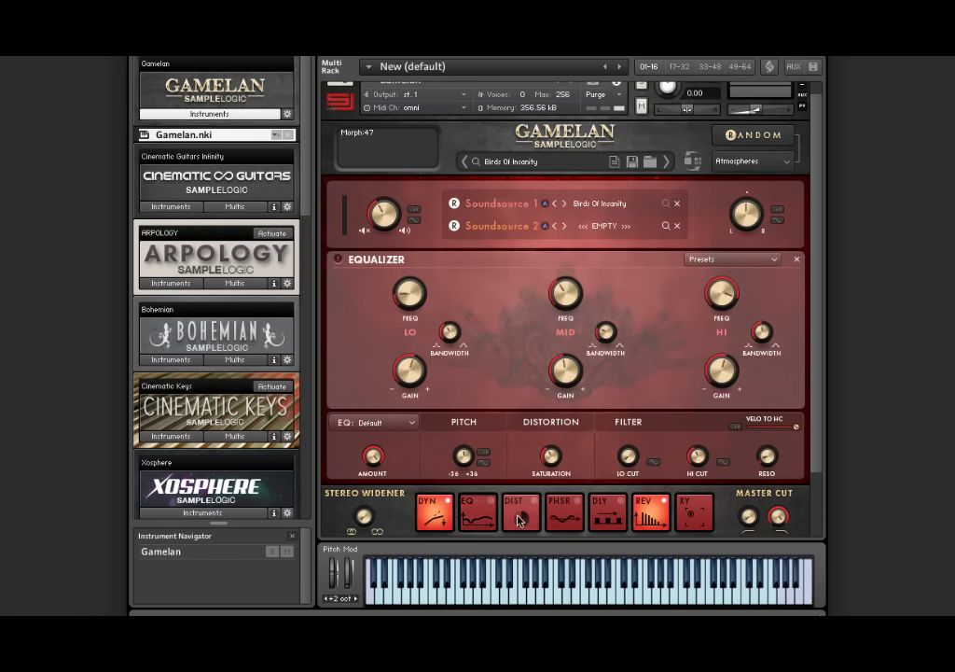
pyautogui.click(521, 520)
pyautogui.click(567, 522)
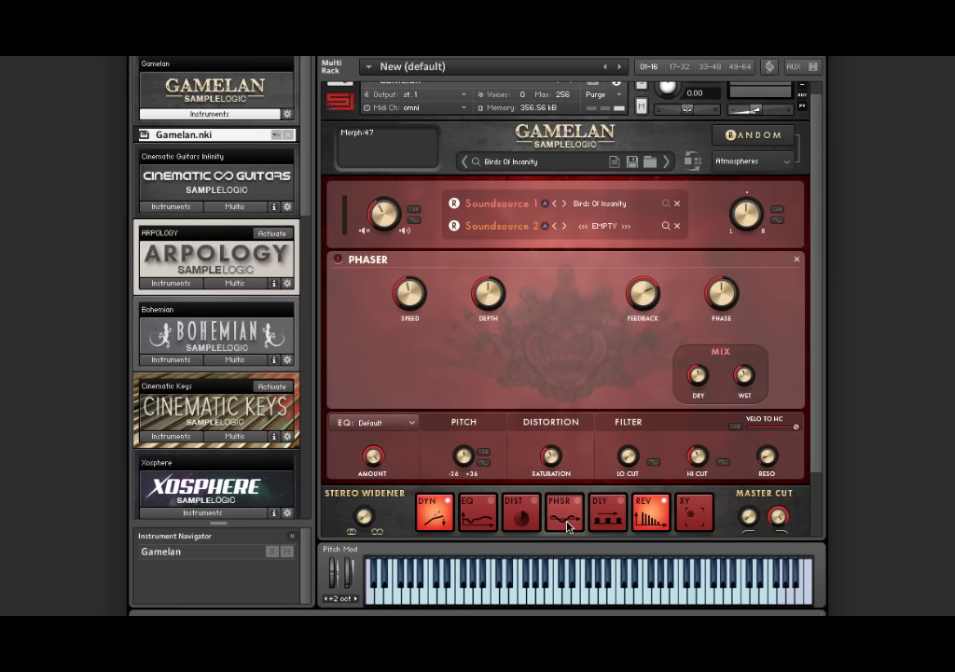
pyautogui.click(609, 520)
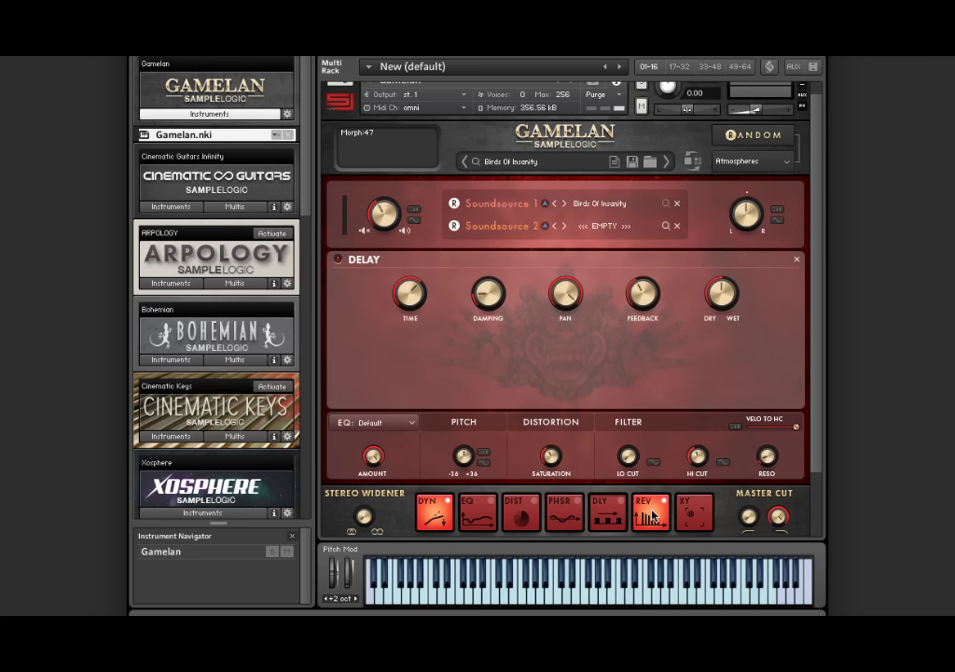
pyautogui.click(651, 520)
pyautogui.click(690, 519)
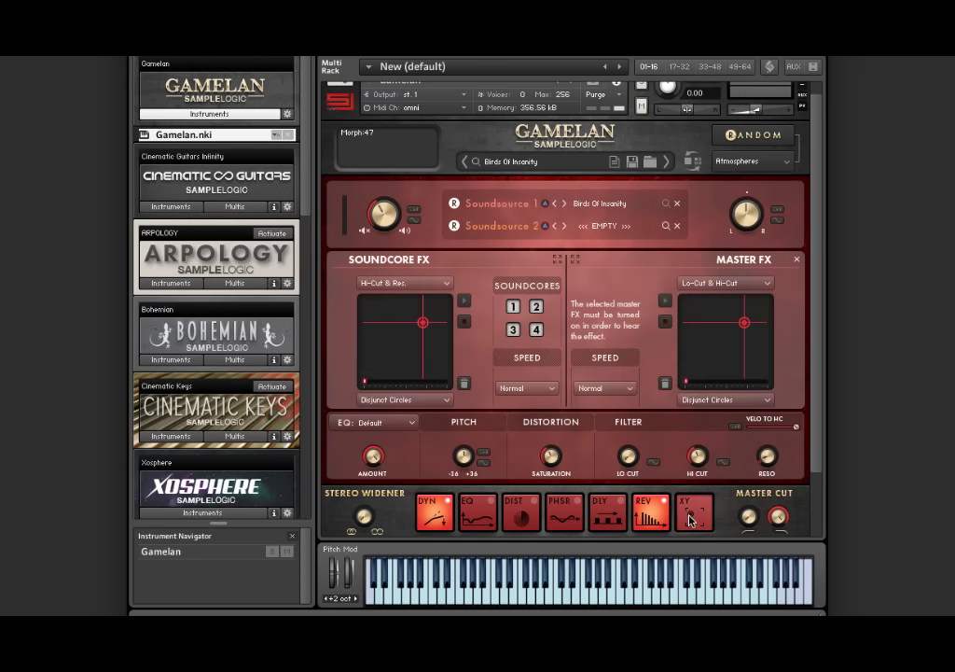
pyautogui.click(514, 307)
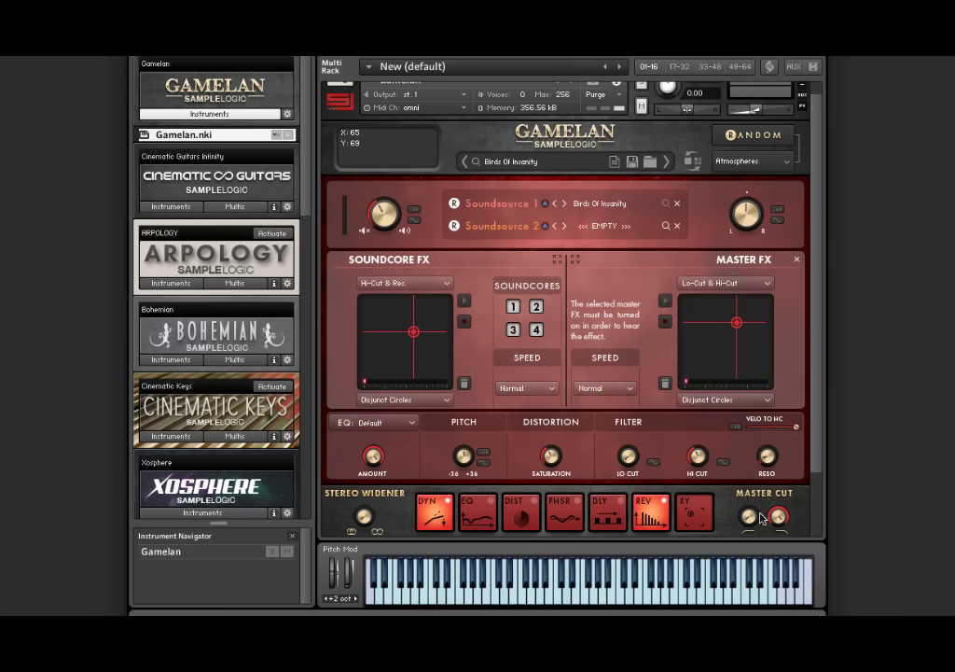
# Step: Load the Blinded By The Solution multi-core patch from the instrument browser
pyautogui.click(445, 525)
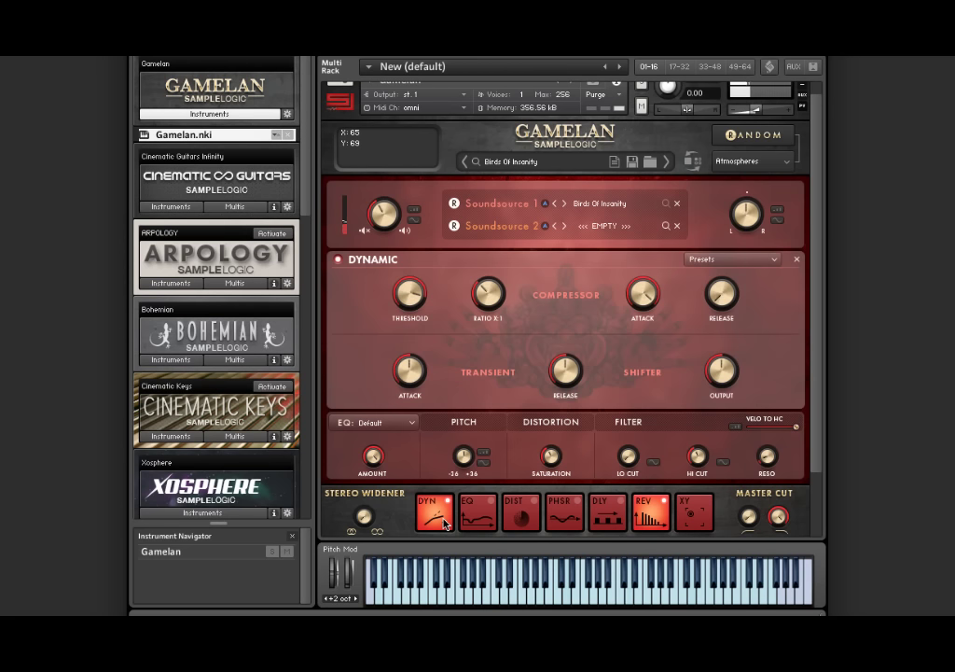
pyautogui.click(445, 524)
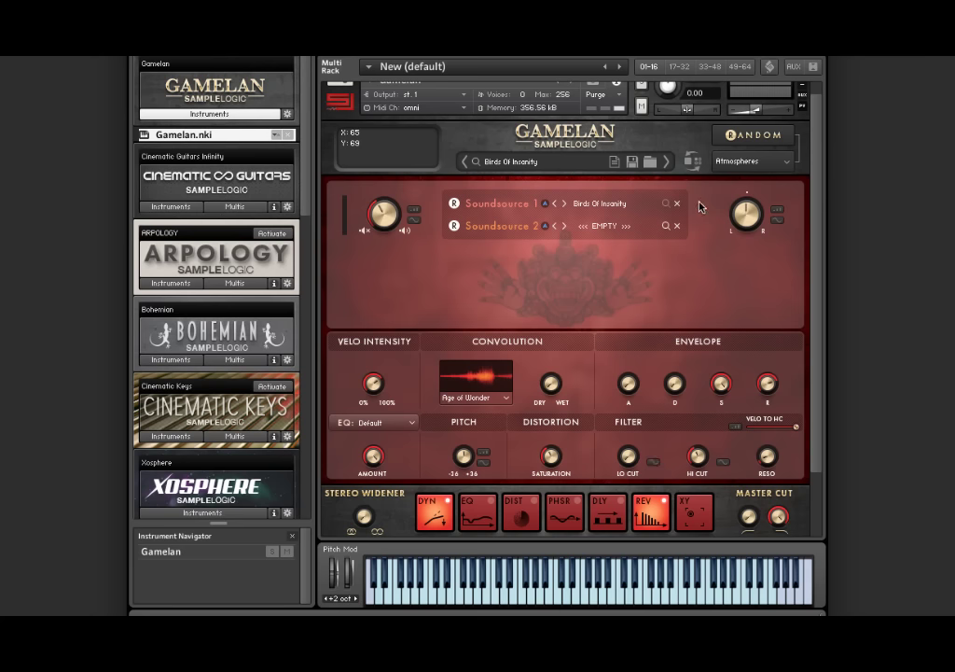
pyautogui.click(669, 160)
pyautogui.click(555, 166)
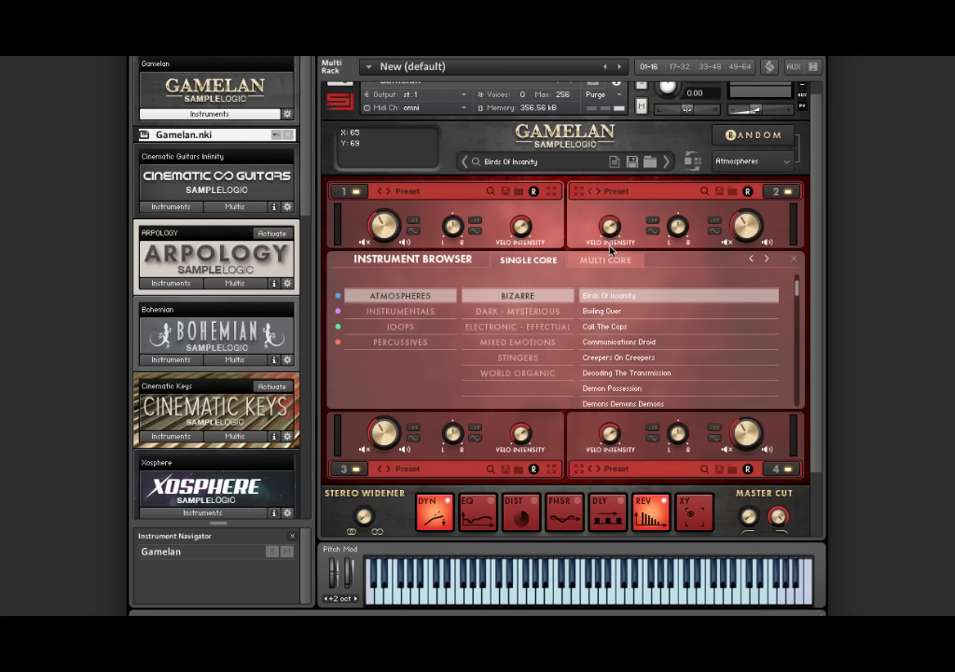
pyautogui.click(607, 258)
pyautogui.click(614, 341)
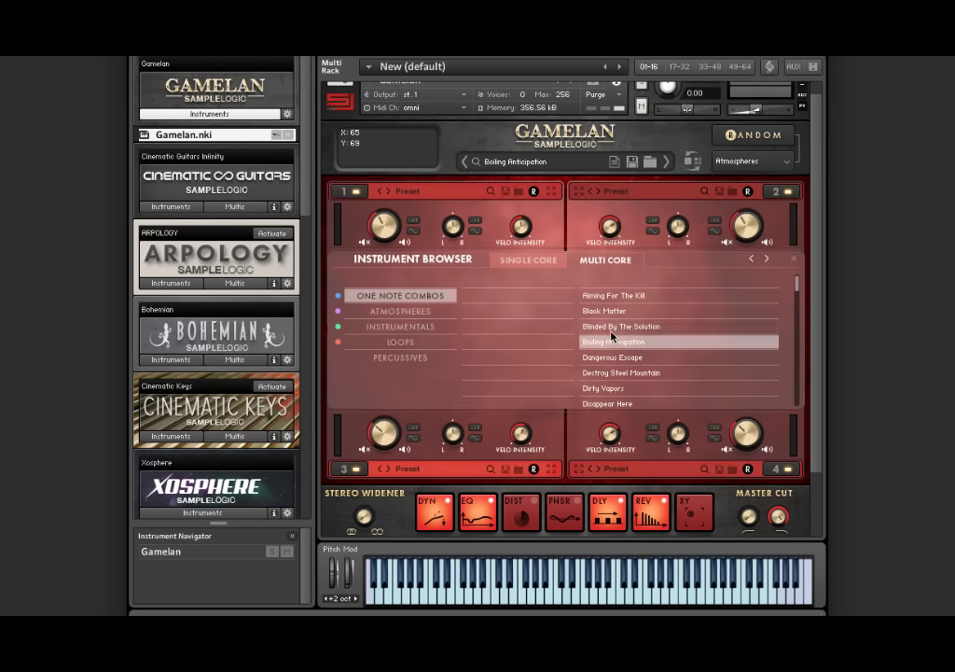
pyautogui.click(612, 327)
pyautogui.click(612, 328)
# Step: Swap core 1's sources to Mercy From The Gods and The Relic, then nudge the XY pad
pyautogui.click(552, 191)
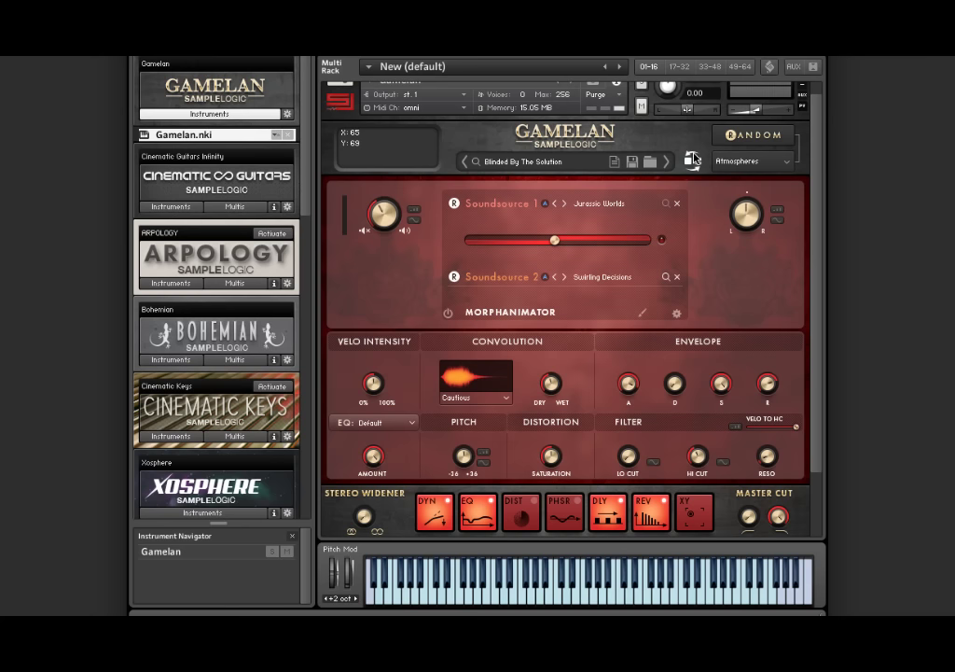
pyautogui.click(601, 205)
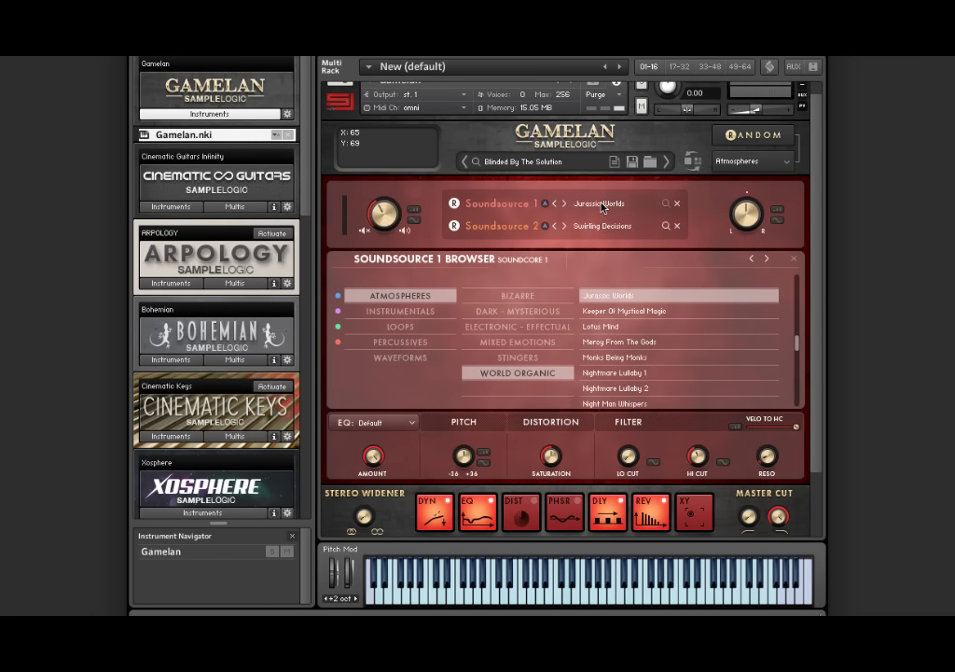
pyautogui.click(679, 339)
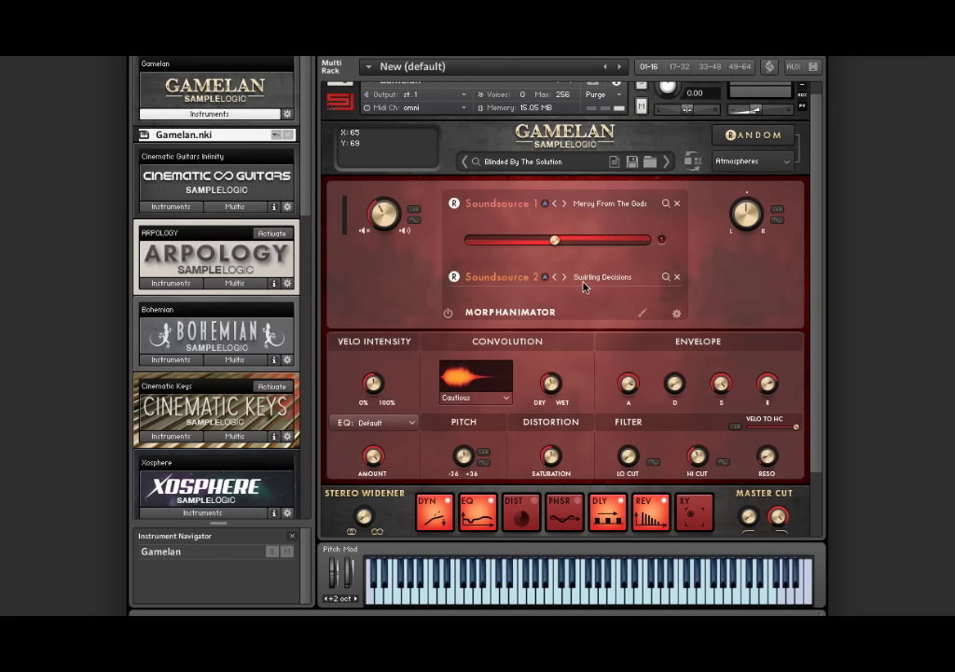
pyautogui.click(587, 277)
pyautogui.click(614, 366)
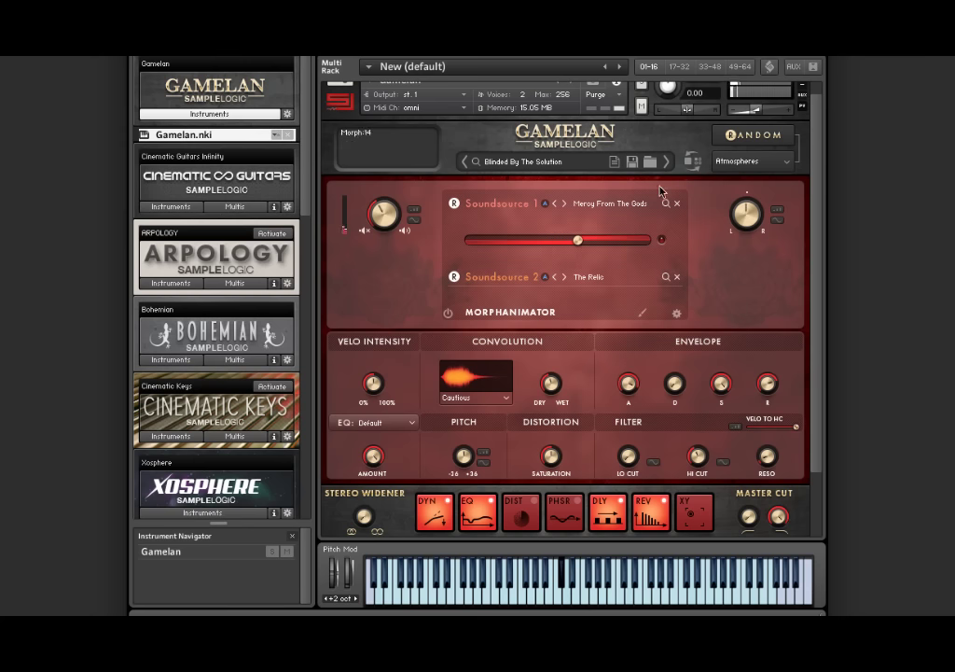
pyautogui.click(691, 162)
pyautogui.moveTo(541, 348); pyautogui.dragTo(571, 326)
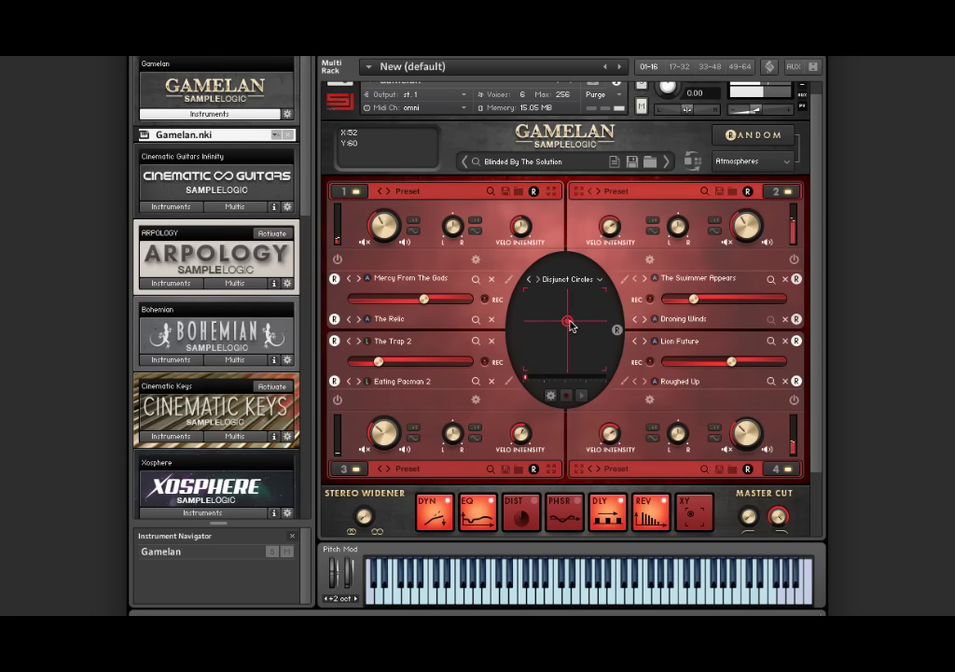
# Step: Give core 2 The Machine Class and Harry And The Deadly Hallows, and centre the XY mix
pyautogui.click(695, 278)
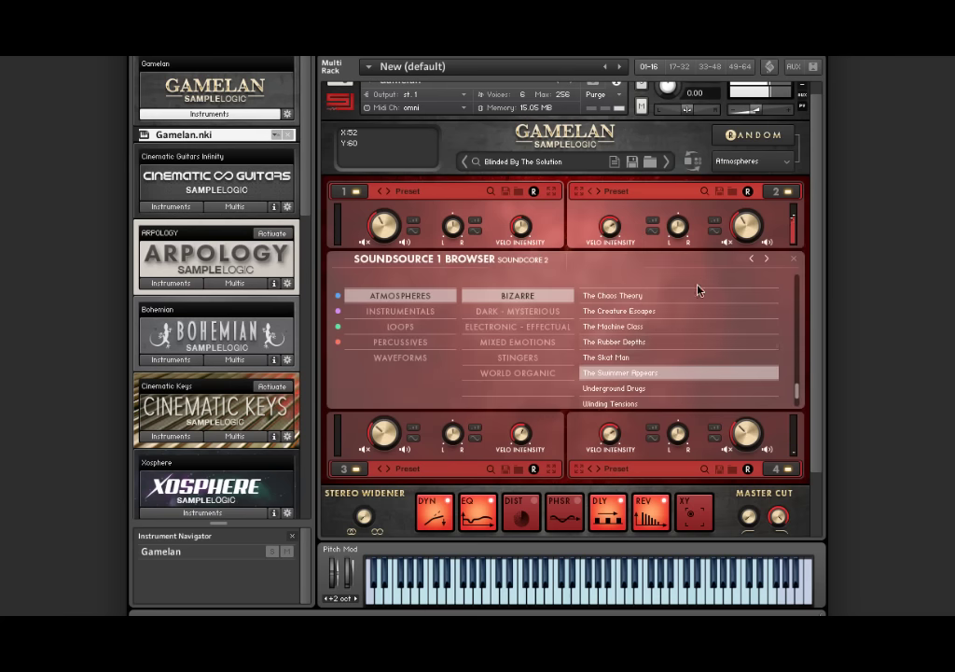
pyautogui.click(636, 338)
pyautogui.click(687, 315)
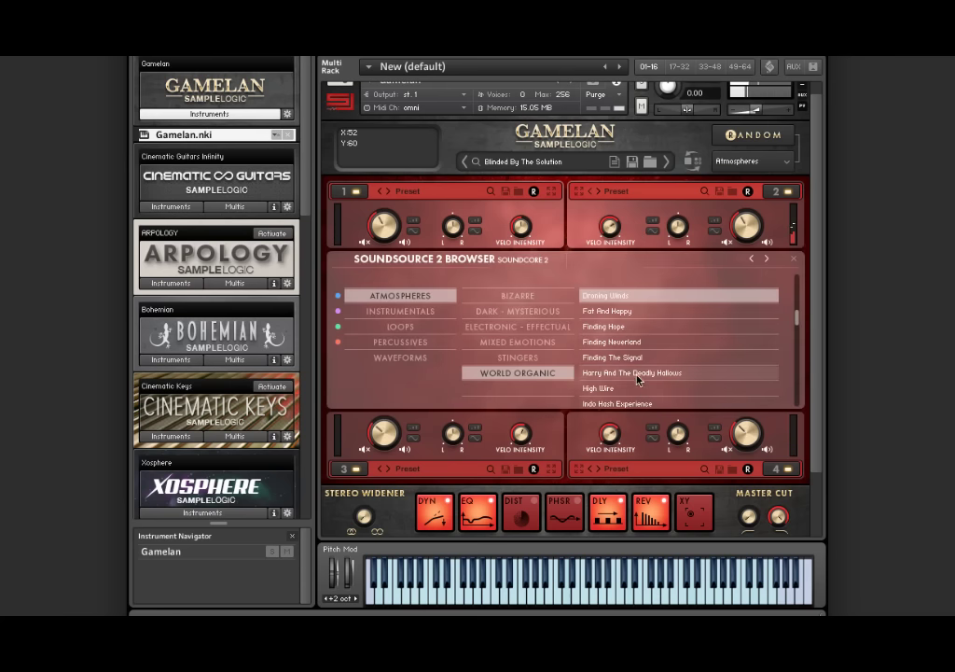
pyautogui.click(637, 373)
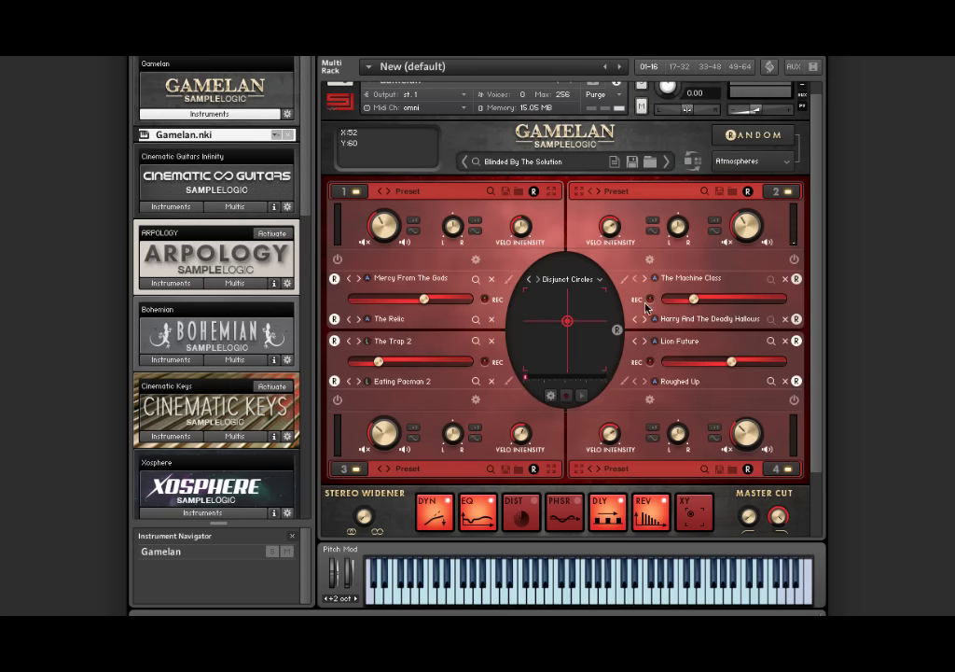
pyautogui.moveTo(581, 339); pyautogui.dragTo(554, 358)
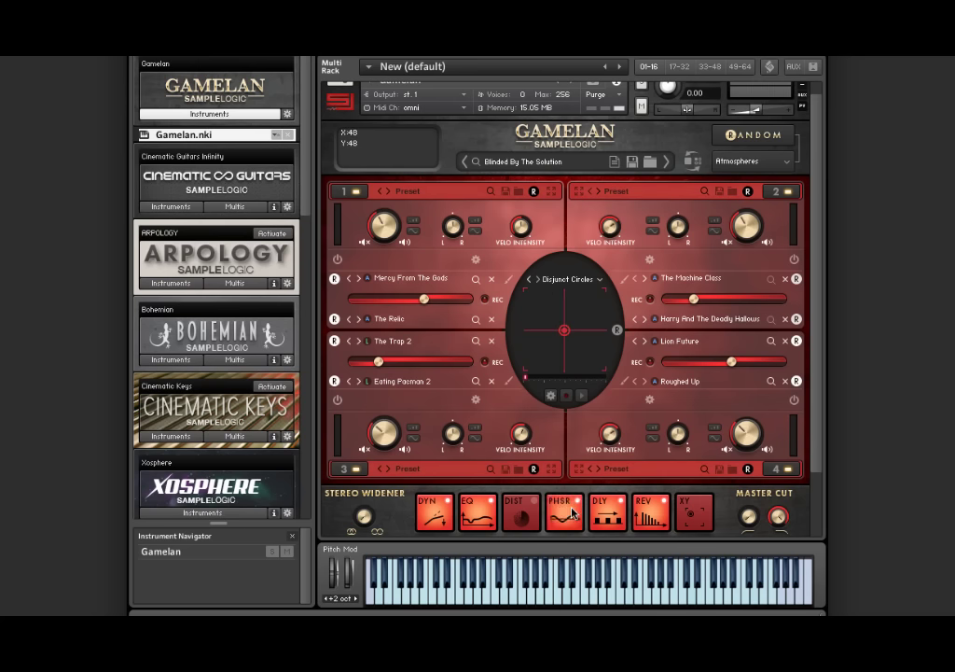
# Step: Load Snake Shake from Loops > Pop Hop into core 3
pyautogui.click(432, 471)
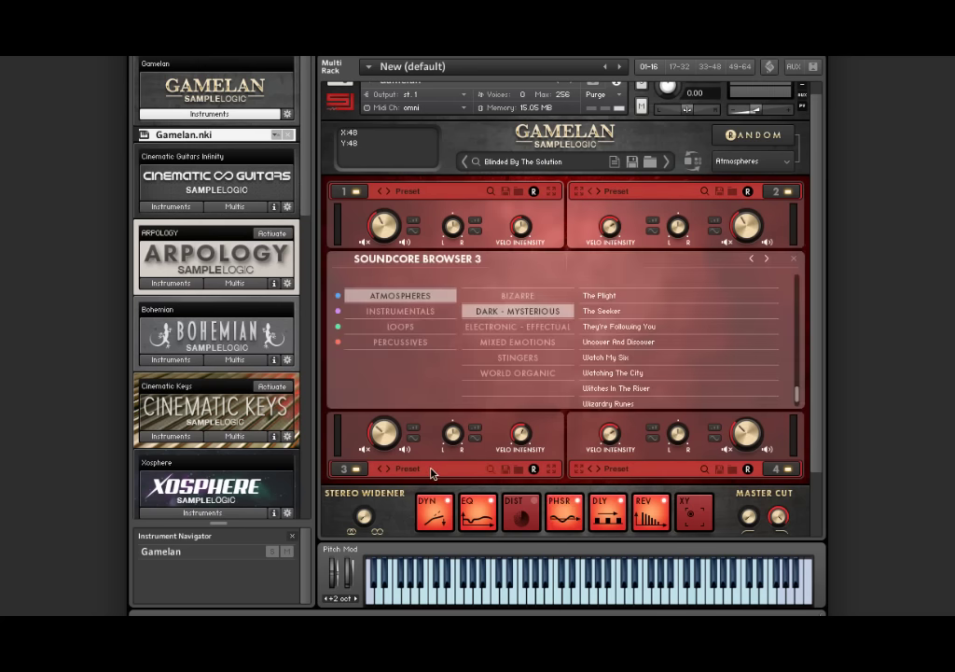
pyautogui.click(410, 326)
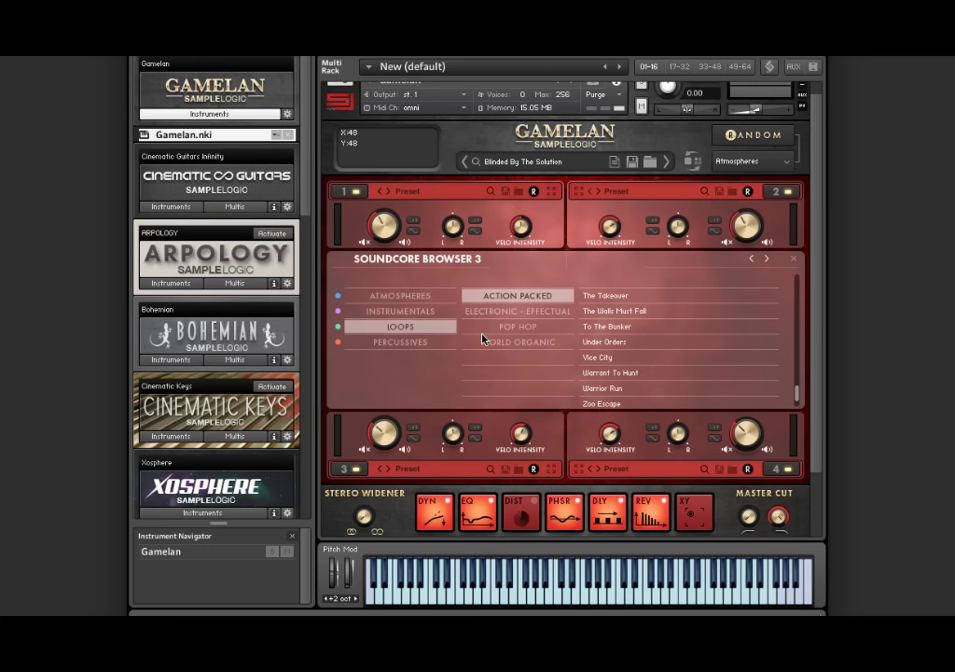
pyautogui.click(558, 328)
pyautogui.click(603, 342)
# Step: Load Pot Day into core 4 with Within The Hive as its first source
pyautogui.click(732, 469)
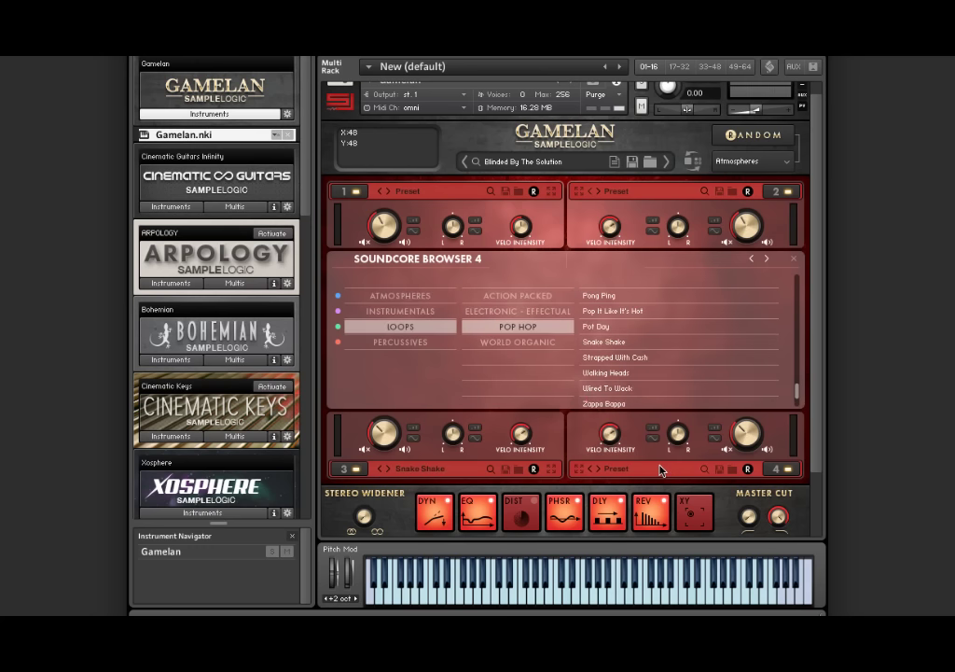
pyautogui.click(597, 326)
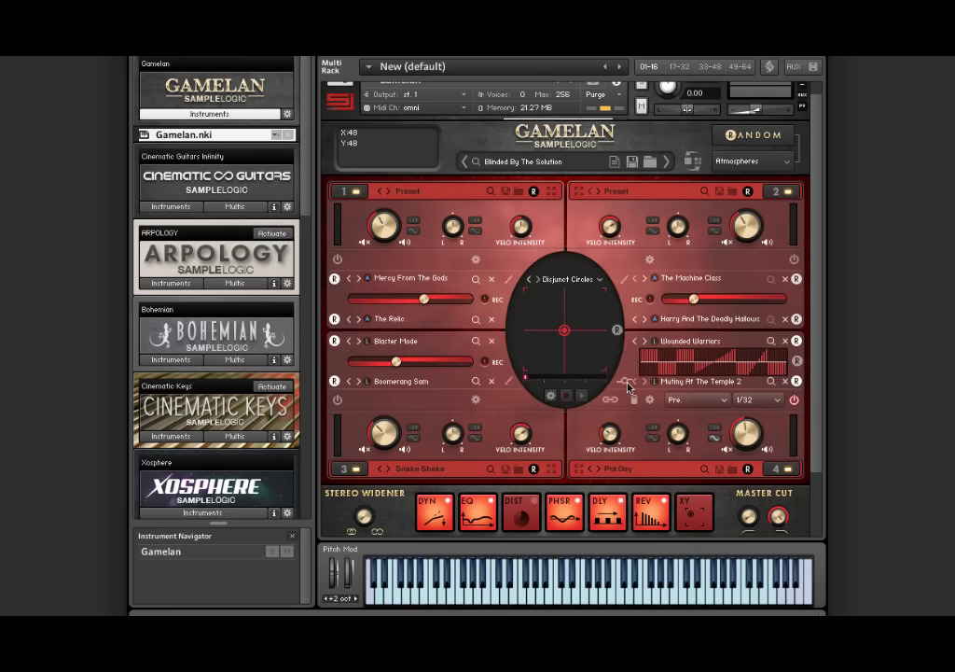
pyautogui.click(704, 344)
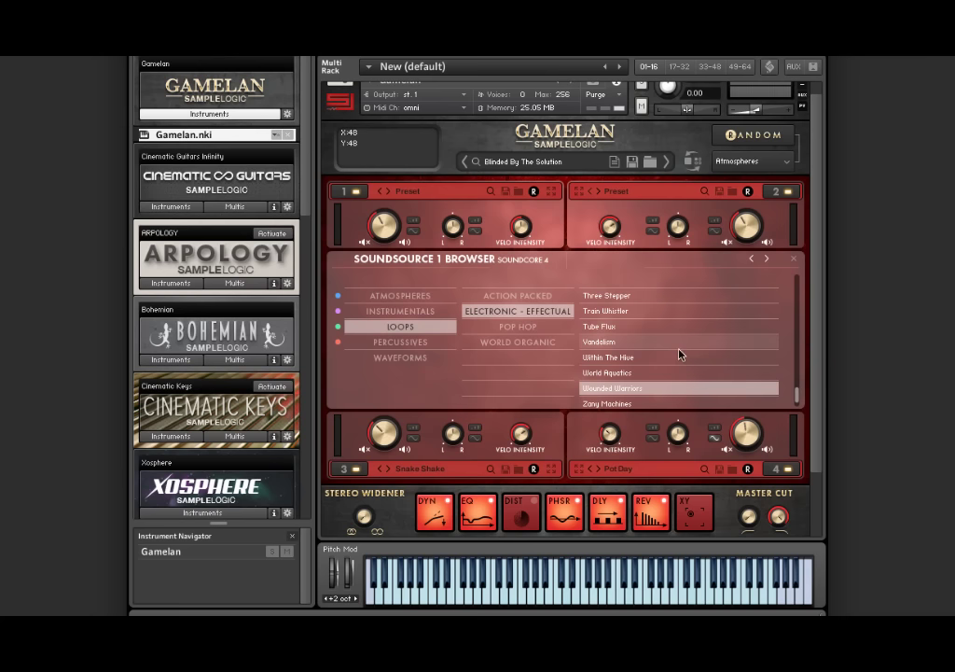
pyautogui.click(679, 356)
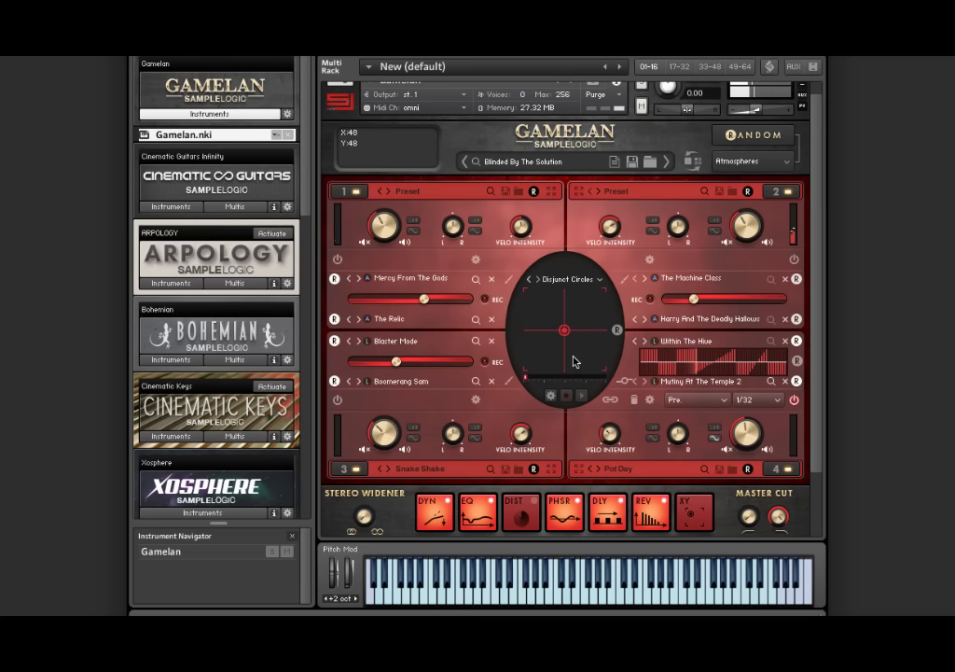
# Step: Load the Ancient Archives 1 patch from the Instrumentals multi-core presets
pyautogui.scroll(1, 576, 258)
pyautogui.click(574, 178)
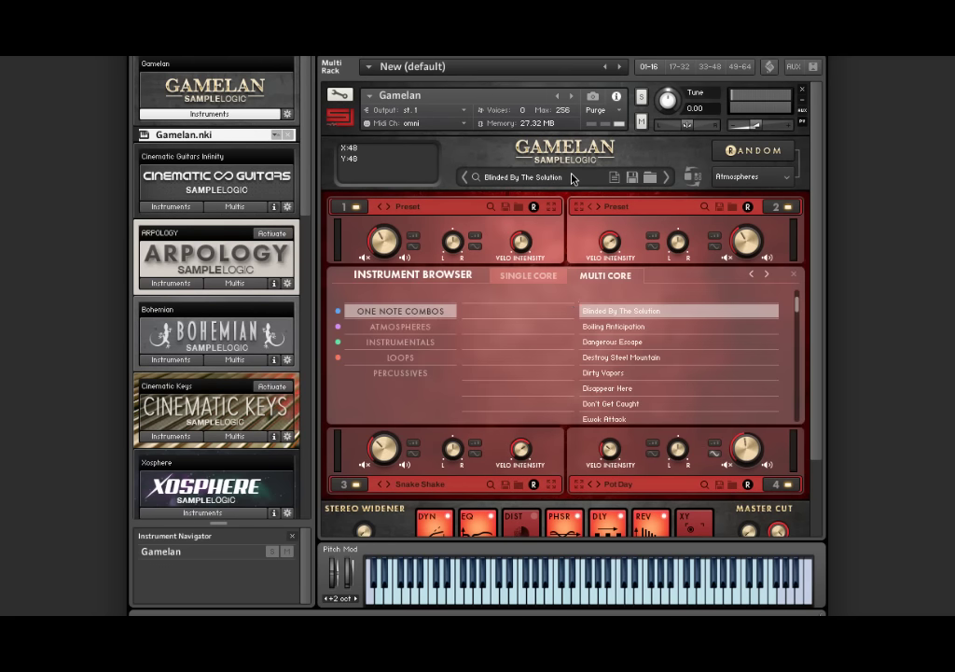
pyautogui.click(410, 343)
pyautogui.click(648, 357)
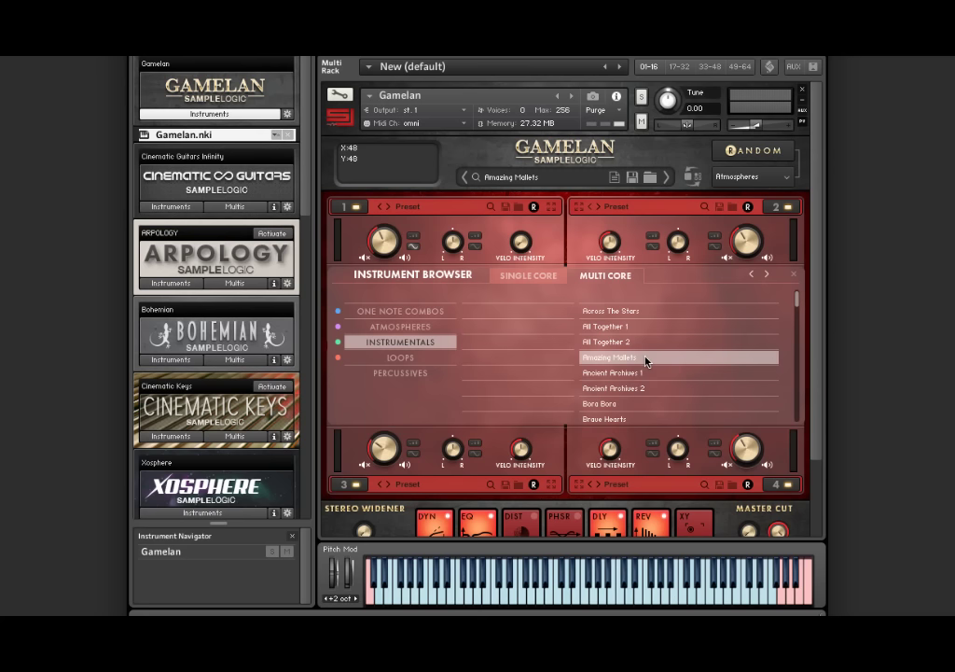
pyautogui.click(653, 372)
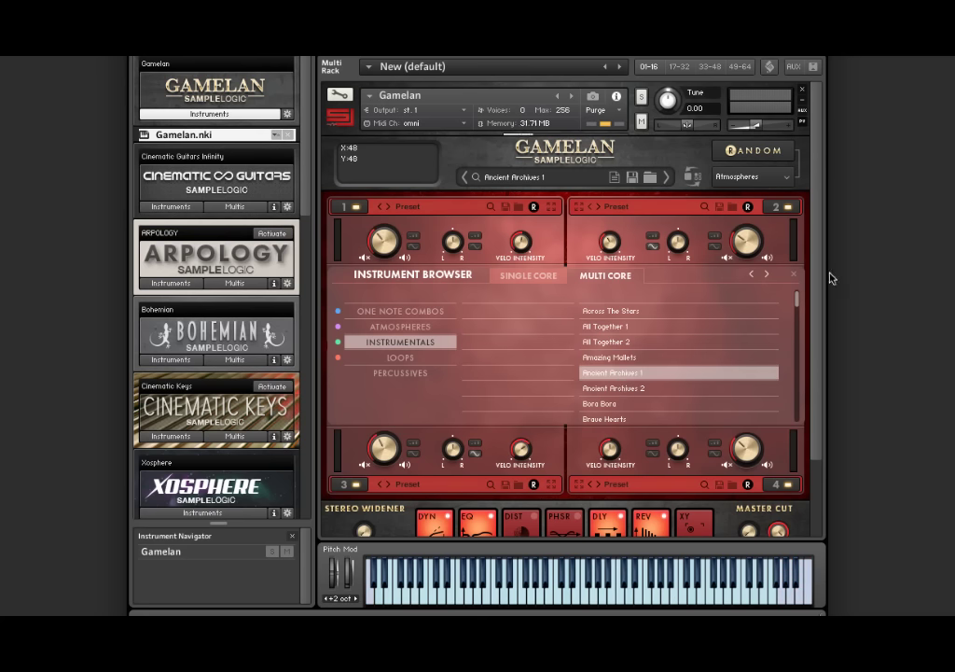
pyautogui.click(795, 275)
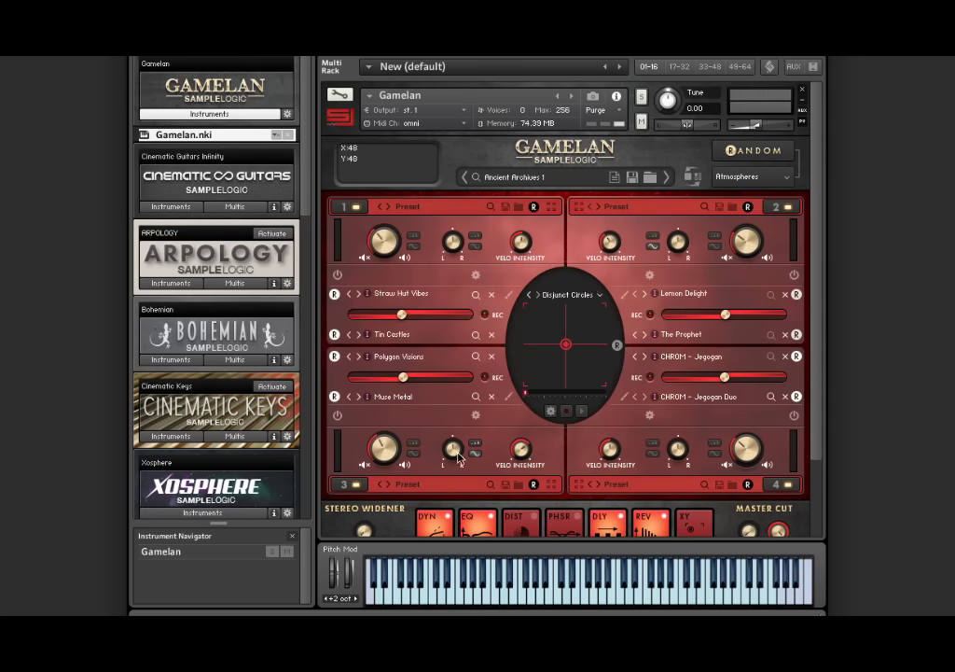
# Step: Turn the Step Animator on, then go back to the Main panel
pyautogui.scroll(-3, 459, 457)
pyautogui.click(407, 502)
pyautogui.scroll(1, 459, 461)
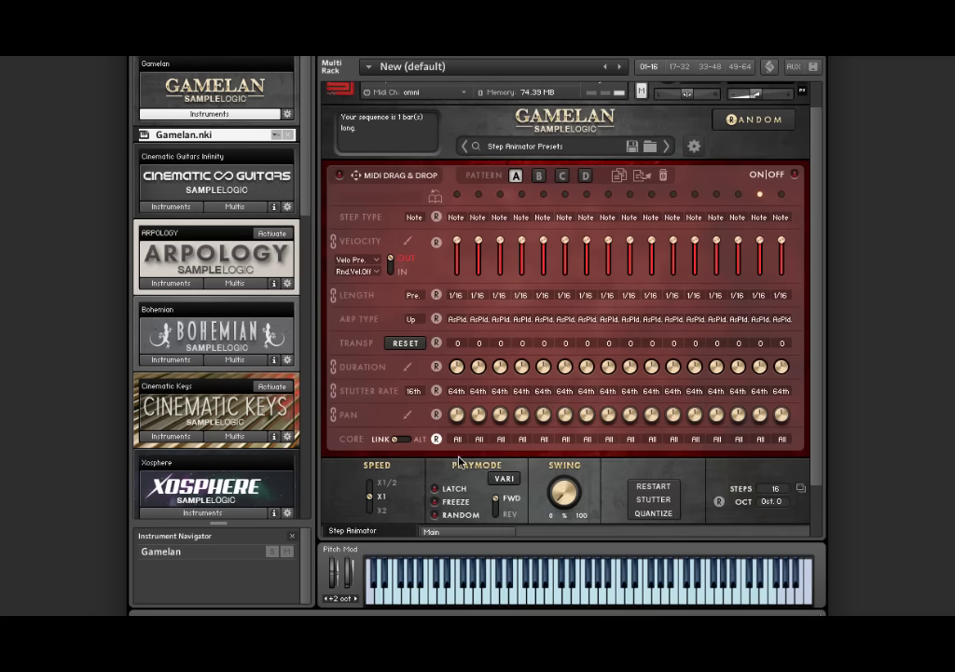
pyautogui.click(794, 176)
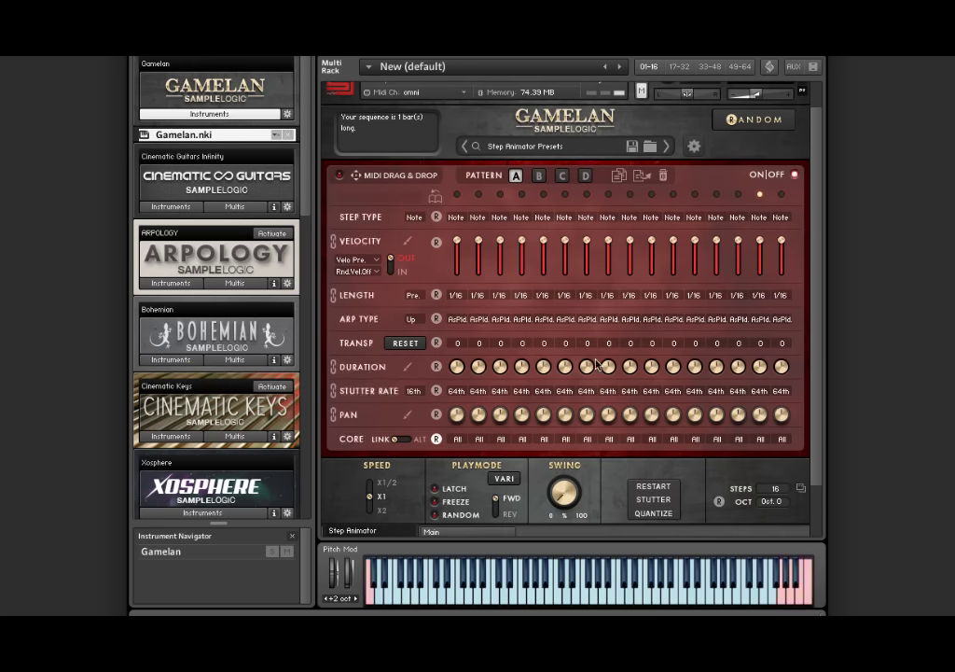
pyautogui.scroll(-3, 458, 460)
pyautogui.click(450, 472)
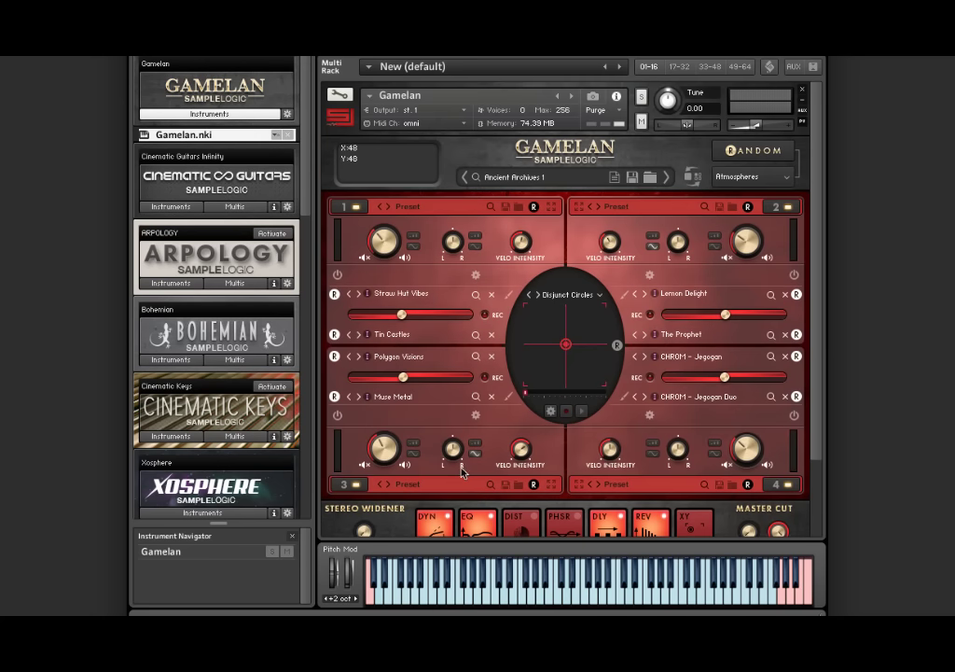
# Step: Load Bamboo Bells from Single Core > Instrumentals > Arpeggiated presets
pyautogui.click(552, 207)
pyautogui.click(519, 283)
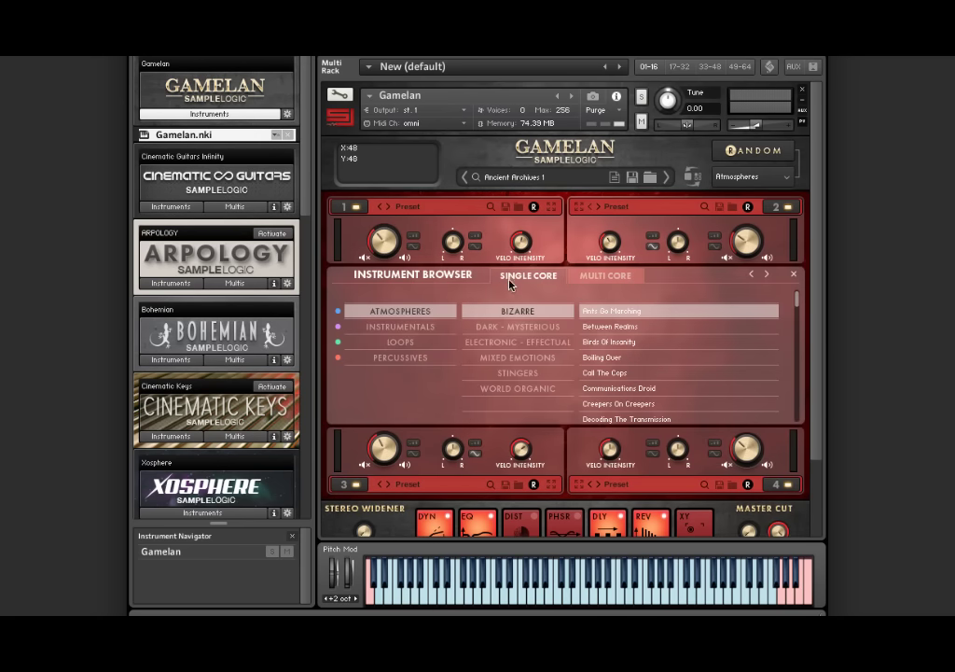
pyautogui.click(422, 328)
pyautogui.click(535, 315)
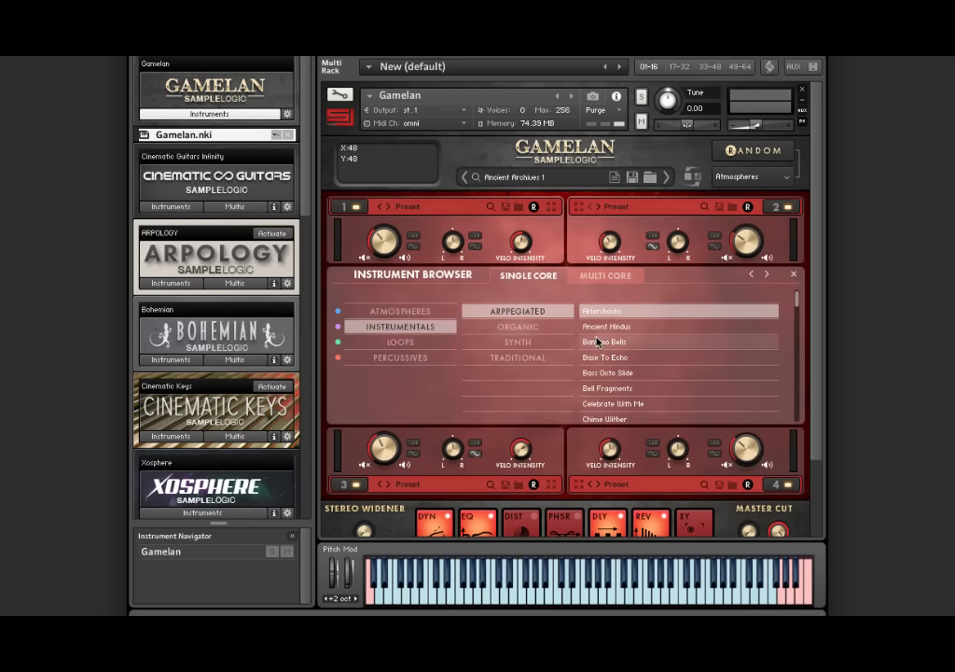
pyautogui.click(600, 342)
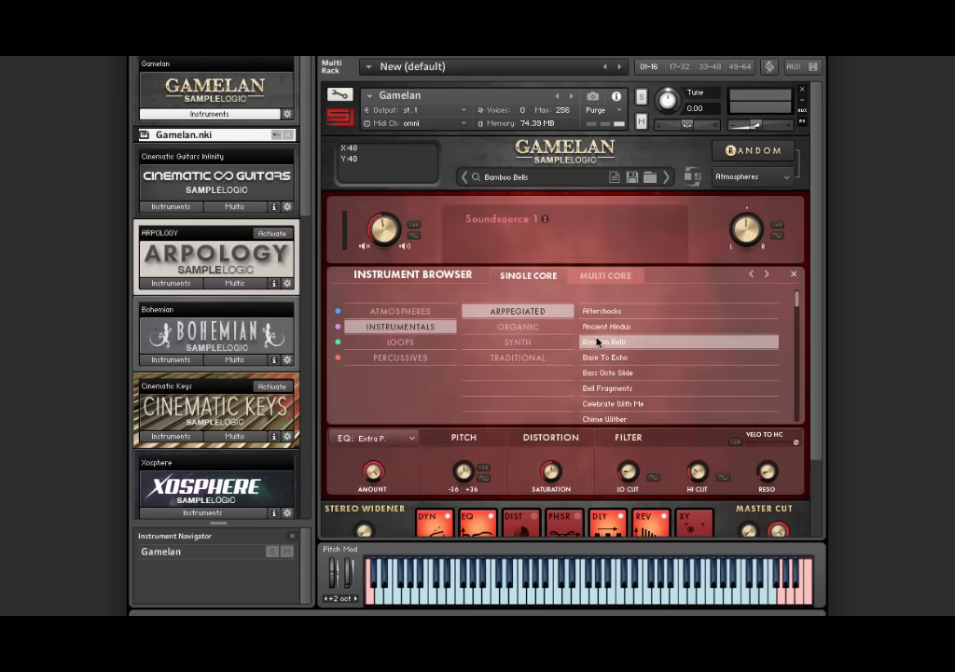
pyautogui.click(794, 274)
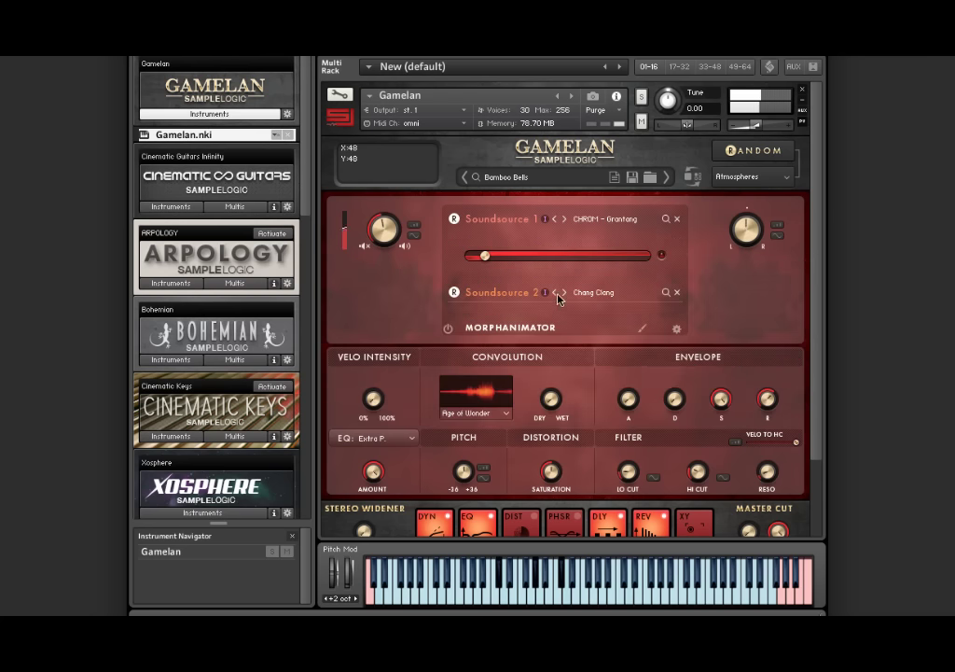
# Step: Set the morph to -21 and load CHROM - Jegogan as sound source 1
pyautogui.moveTo(532, 266); pyautogui.dragTo(569, 267)
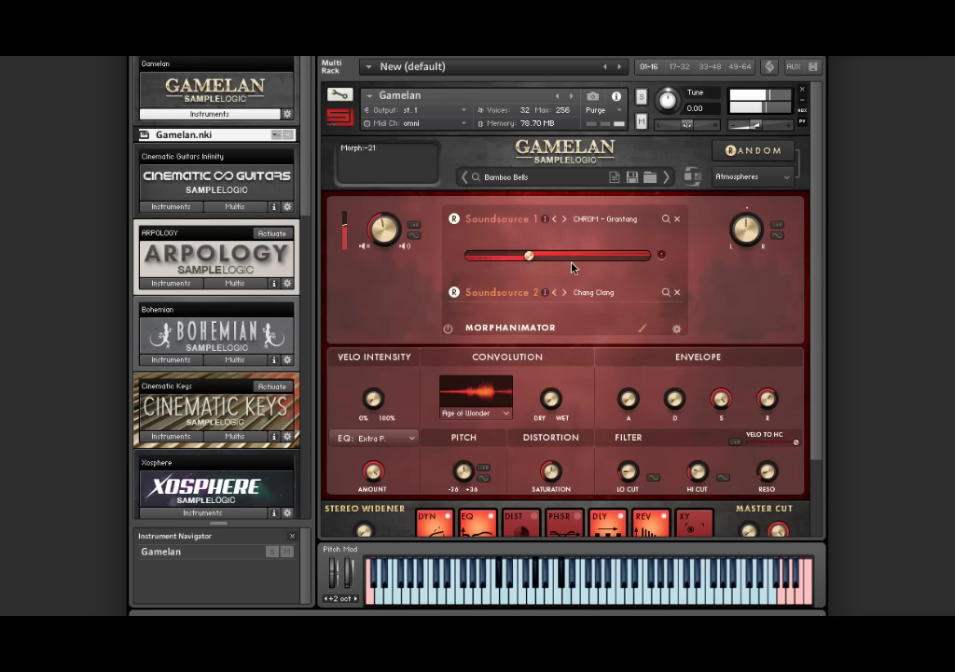
pyautogui.scroll(-1, 589, 322)
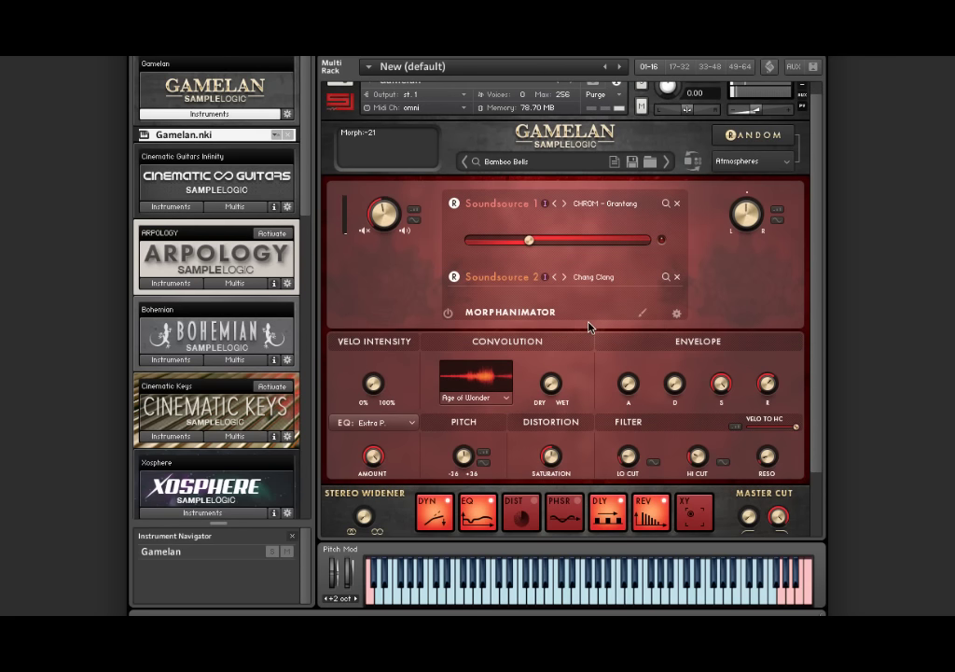
pyautogui.click(604, 204)
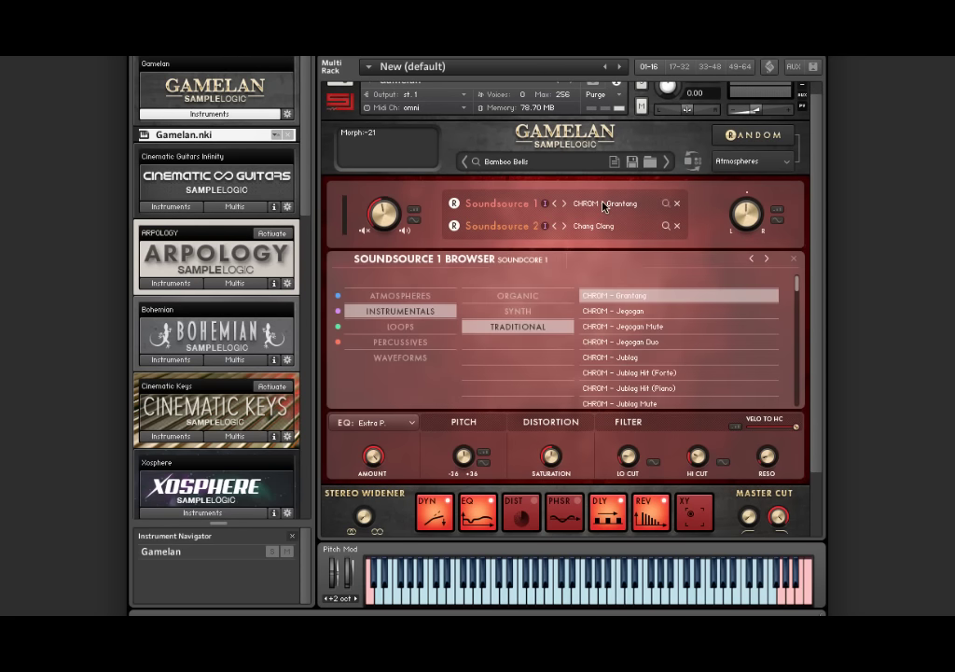
pyautogui.click(616, 312)
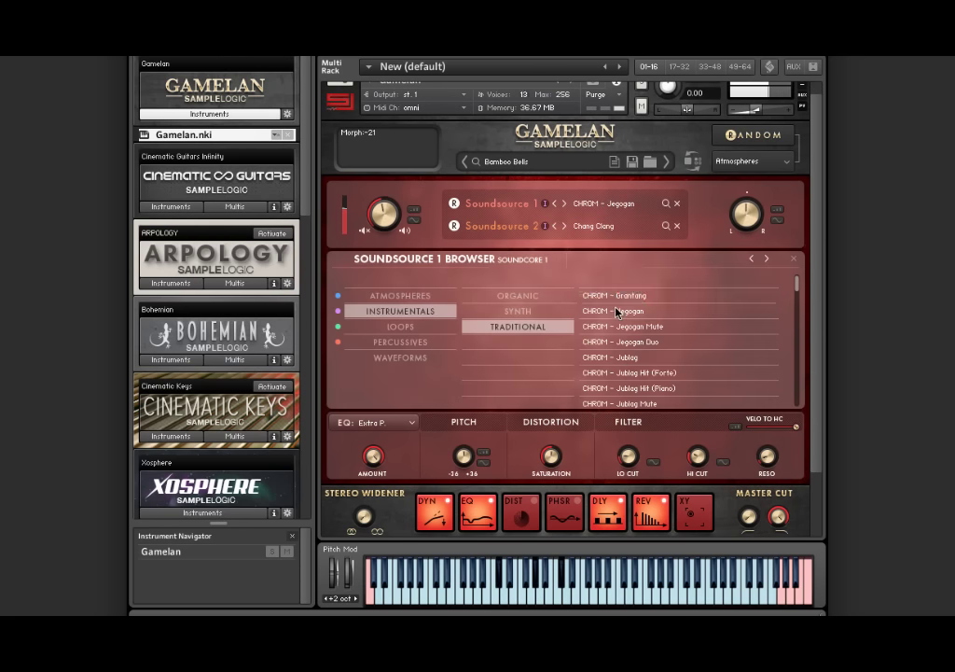
# Step: Load City Of The Horselords as sound source 2, replacing a trial of Cinematic Rehabello
pyautogui.click(589, 277)
pyautogui.click(620, 312)
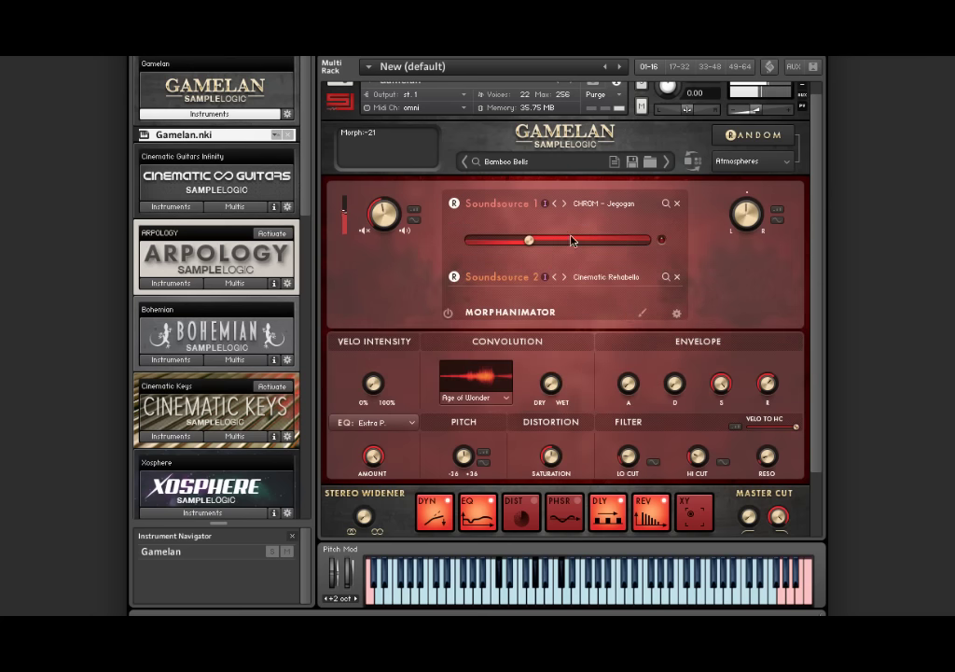
pyautogui.click(496, 277)
pyautogui.click(616, 327)
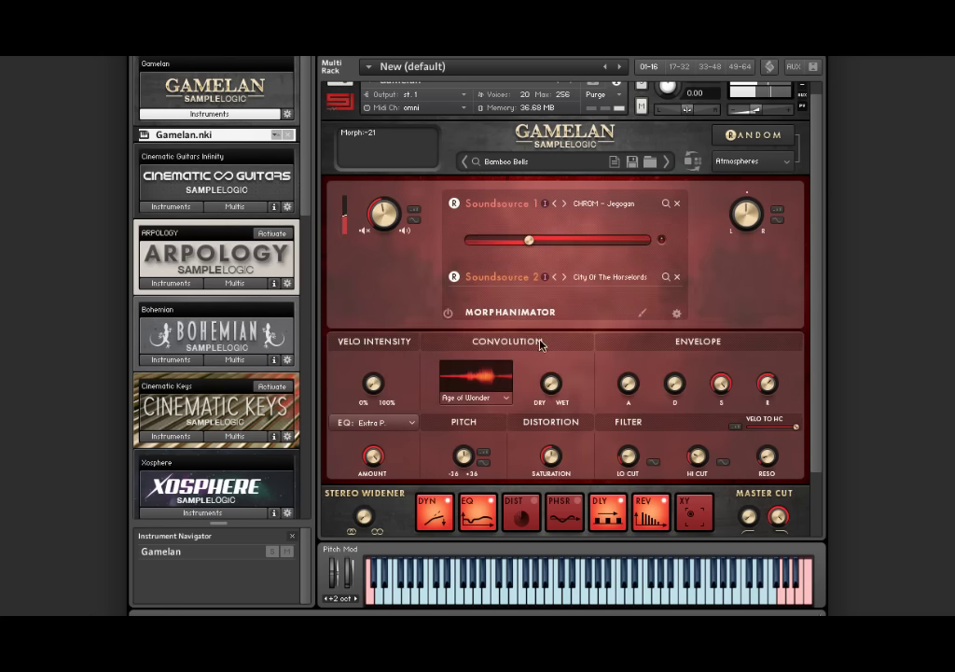
# Step: In the four-core view, enable core 2 and load Suling Staccato from Instrumentals > Traditional
pyautogui.click(692, 164)
pyautogui.click(788, 193)
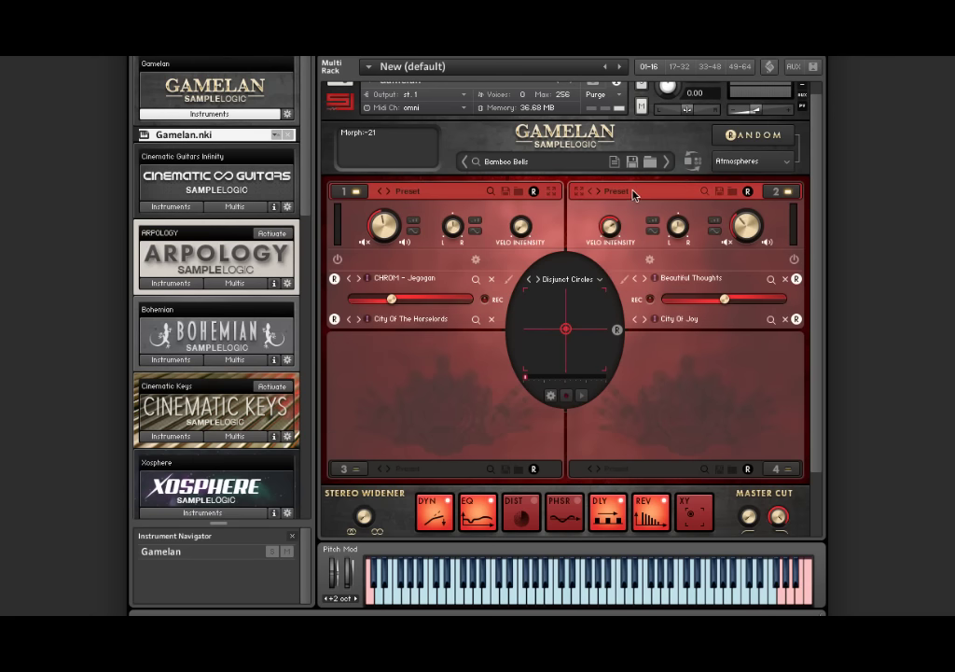
pyautogui.click(634, 195)
pyautogui.click(400, 311)
pyautogui.click(518, 327)
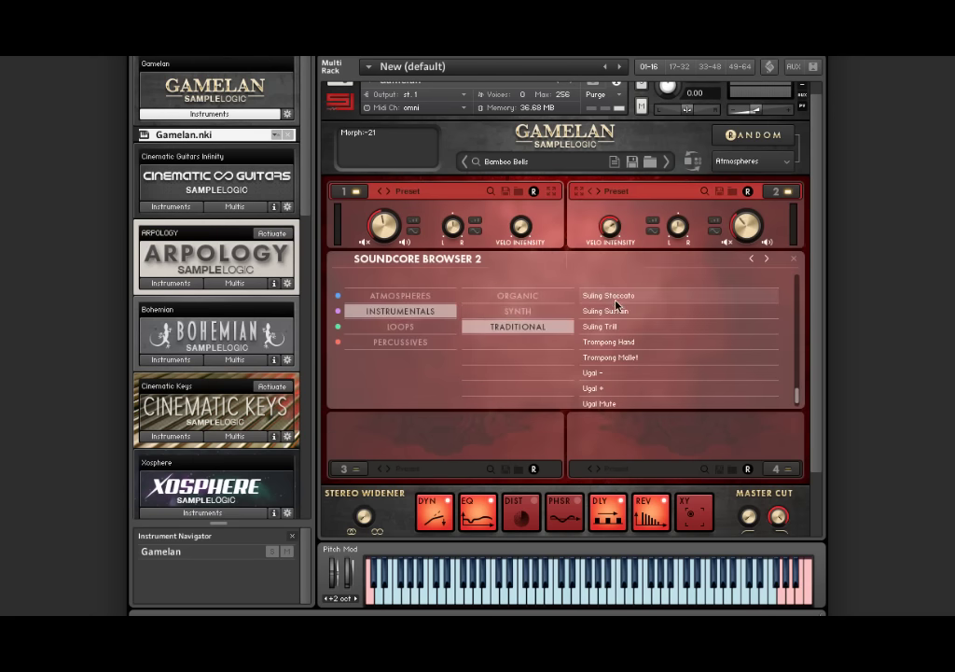
pyautogui.click(614, 297)
# Step: Enable core 3 and load Vacuum Capers into it
pyautogui.scroll(-2, 509, 383)
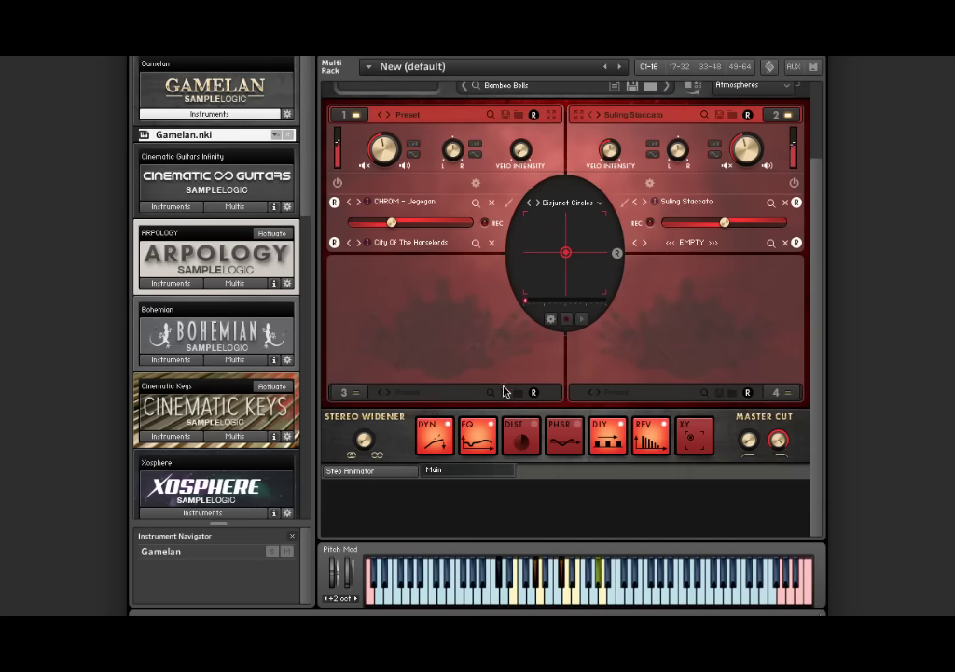
pyautogui.click(347, 392)
pyautogui.click(433, 393)
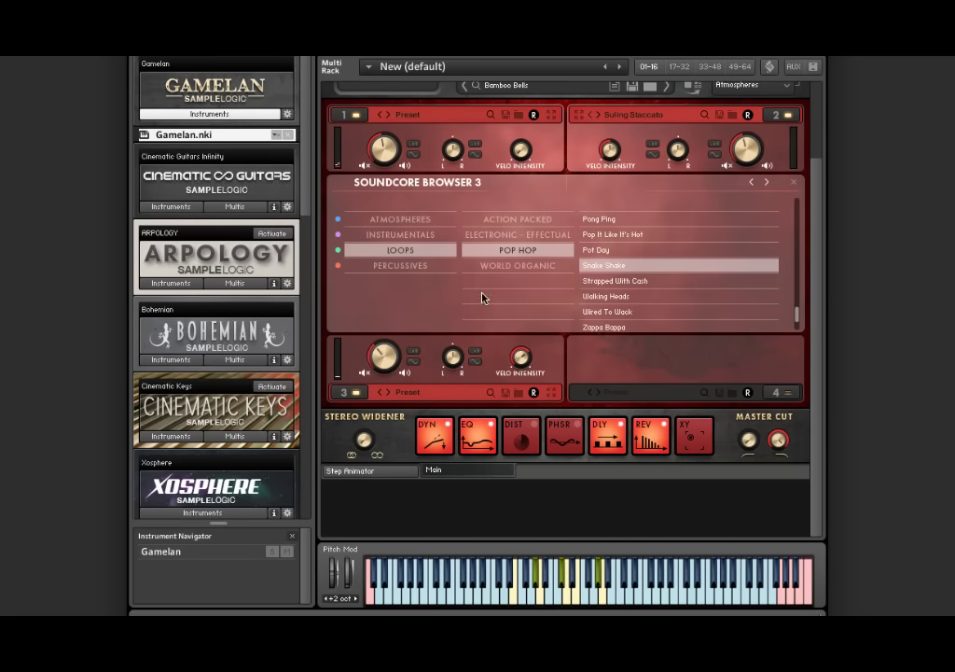
pyautogui.click(474, 234)
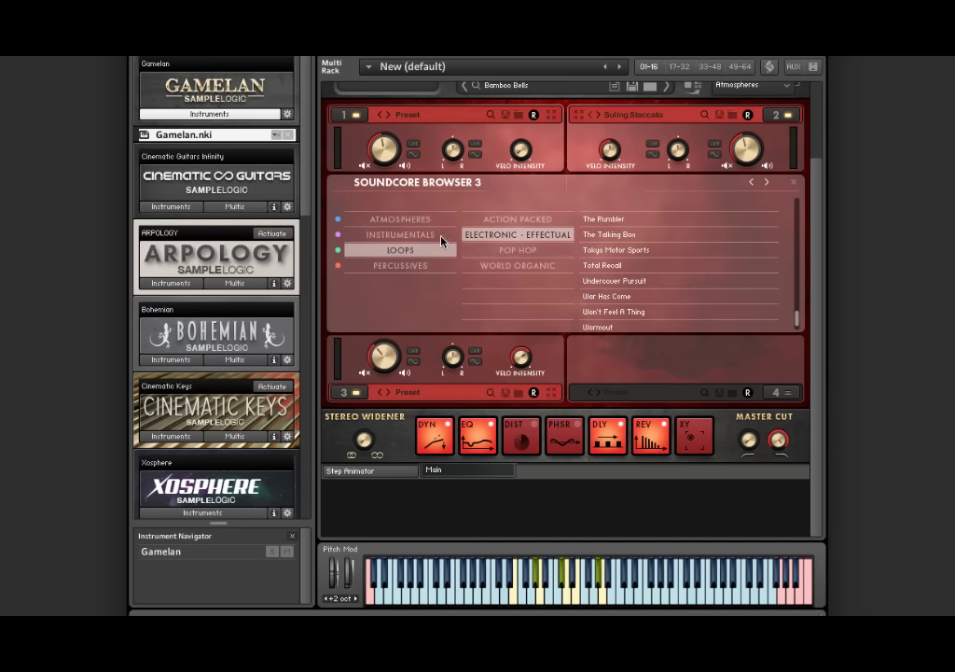
pyautogui.click(442, 240)
pyautogui.click(616, 265)
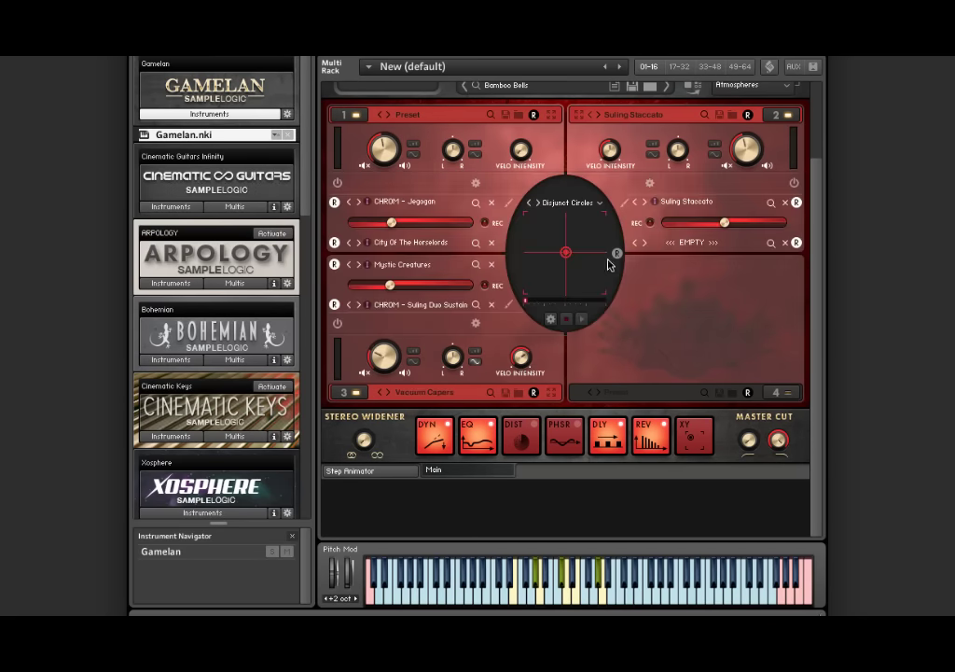
# Step: Enable core 4 and load The Dream Lives On from Instrumentals > Synth
pyautogui.click(784, 393)
pyautogui.click(616, 393)
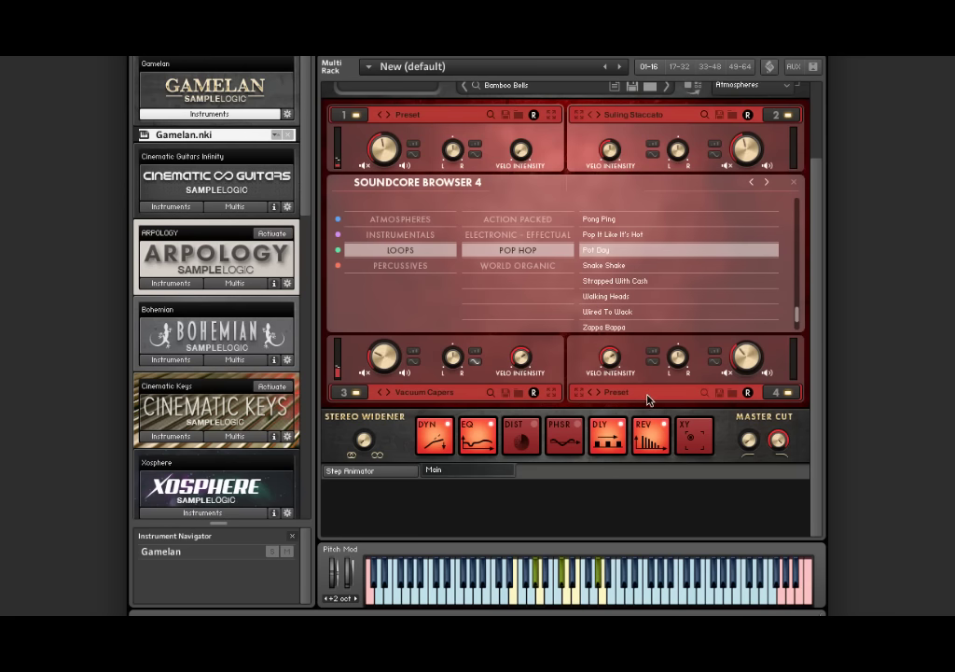
pyautogui.click(403, 233)
pyautogui.click(518, 235)
pyautogui.click(607, 265)
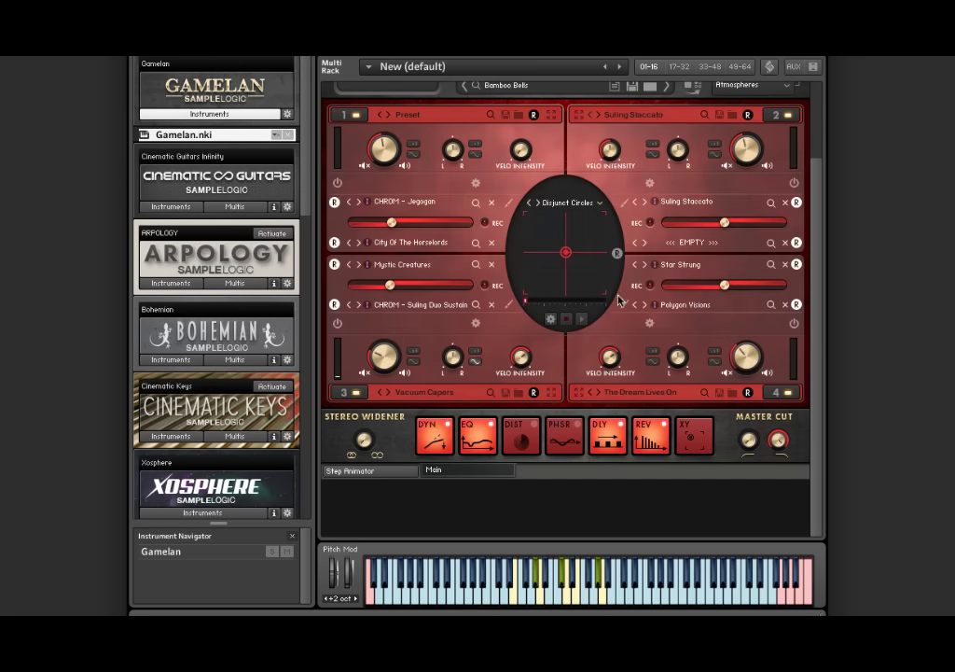
# Step: Drag the XY blend point left toward cores 1 and 3 and bring up the Step Animator pattern
pyautogui.moveTo(576, 276); pyautogui.dragTo(532, 251)
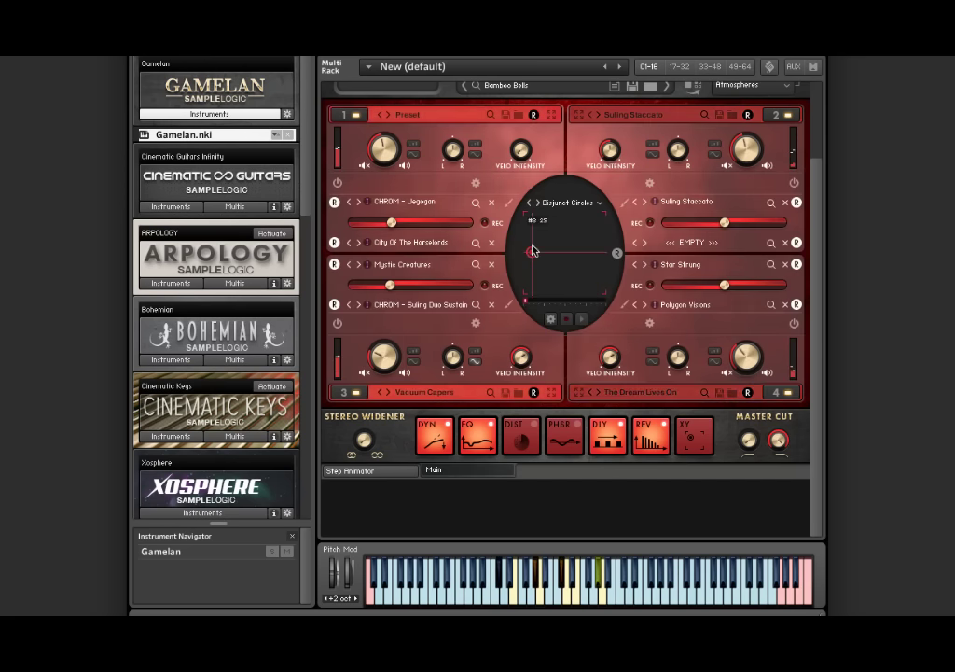
pyautogui.click(353, 471)
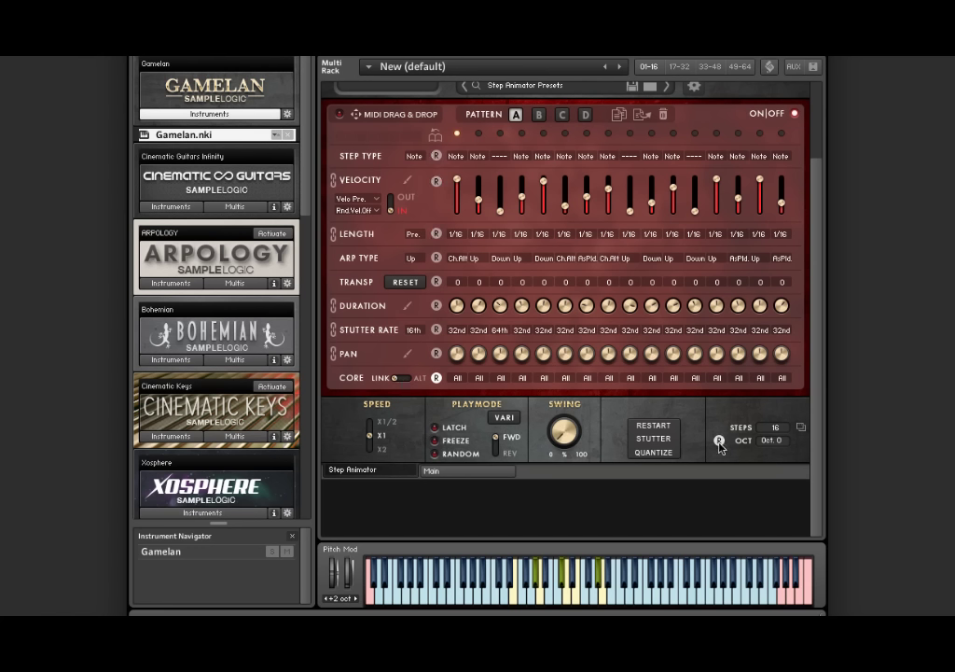
# Step: Set the Step Animator CORE row to 1 for all 16 steps
pyautogui.click(458, 378)
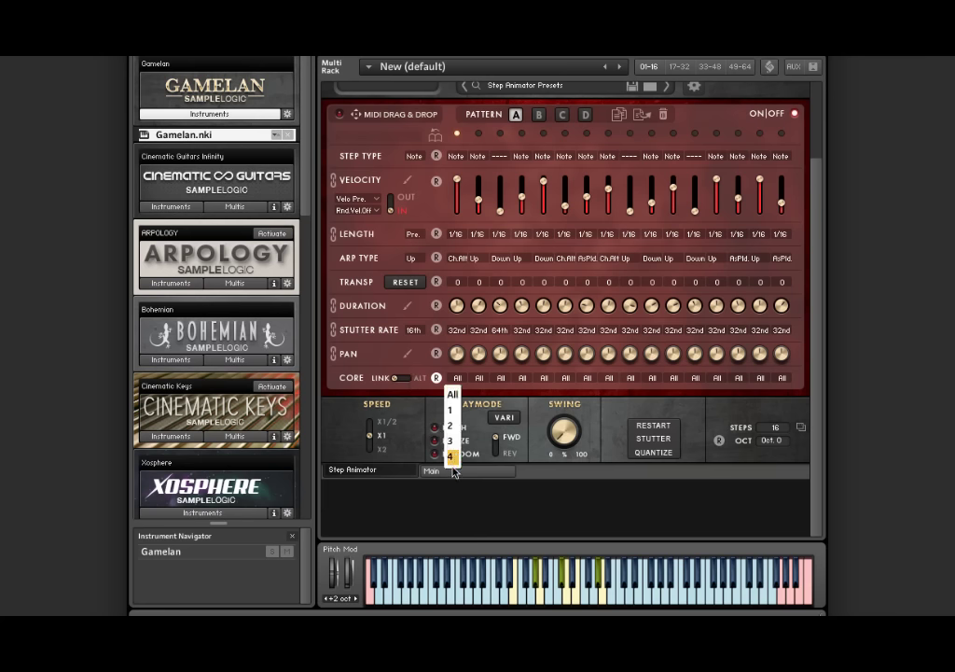
pyautogui.click(457, 412)
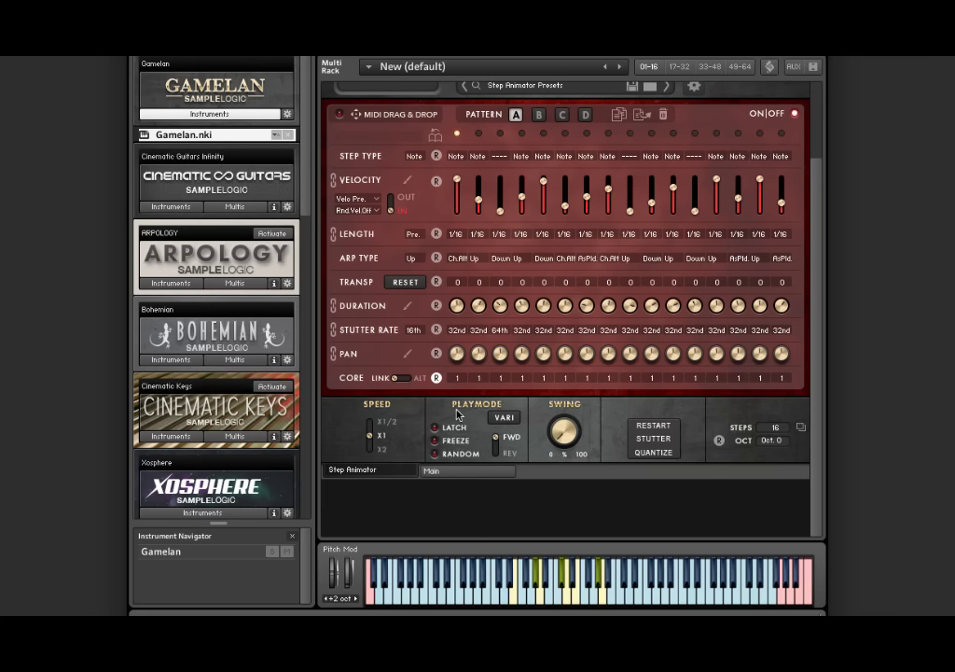
# Step: Back on the Main panel, sweep the XY blend point to the upper right, then lower left
pyautogui.click(463, 472)
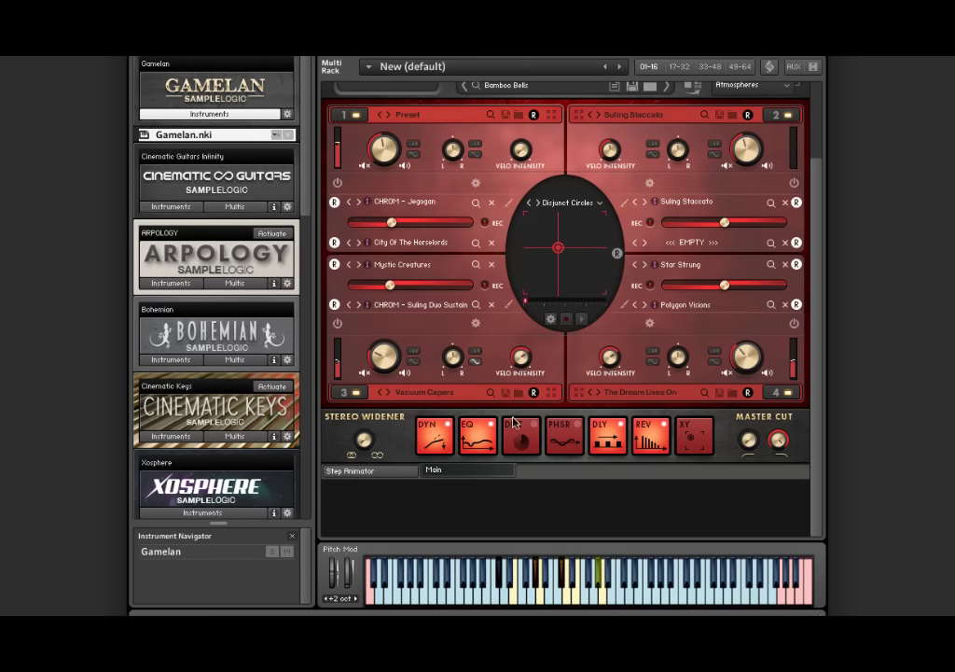
pyautogui.moveTo(552, 270); pyautogui.dragTo(596, 242)
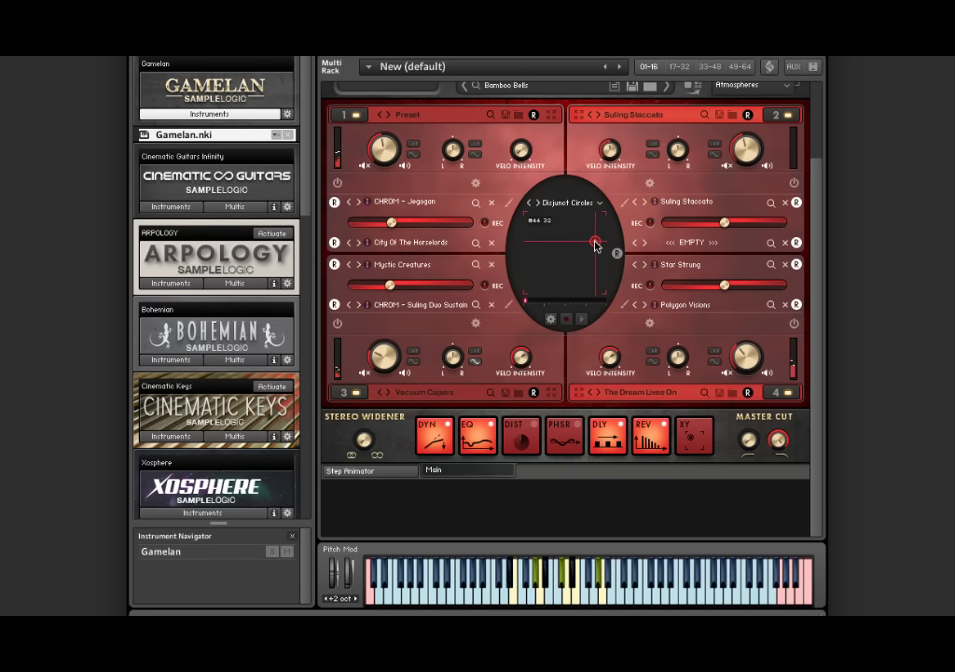
pyautogui.moveTo(597, 257); pyautogui.dragTo(562, 257)
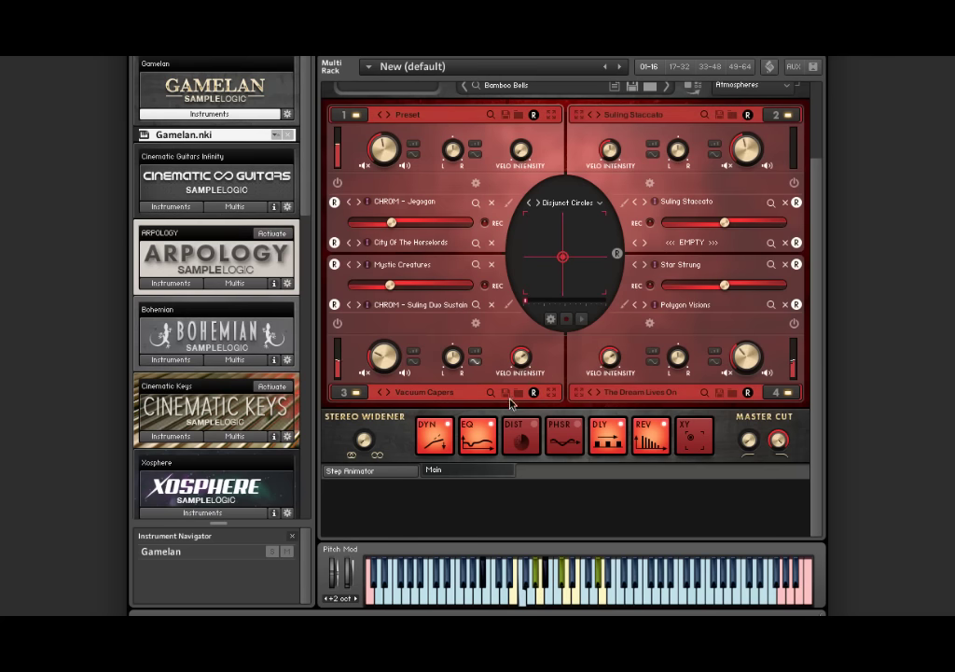
# Step: Switch the Step Animator core line to Alt mode and randomize each step's core
pyautogui.click(401, 472)
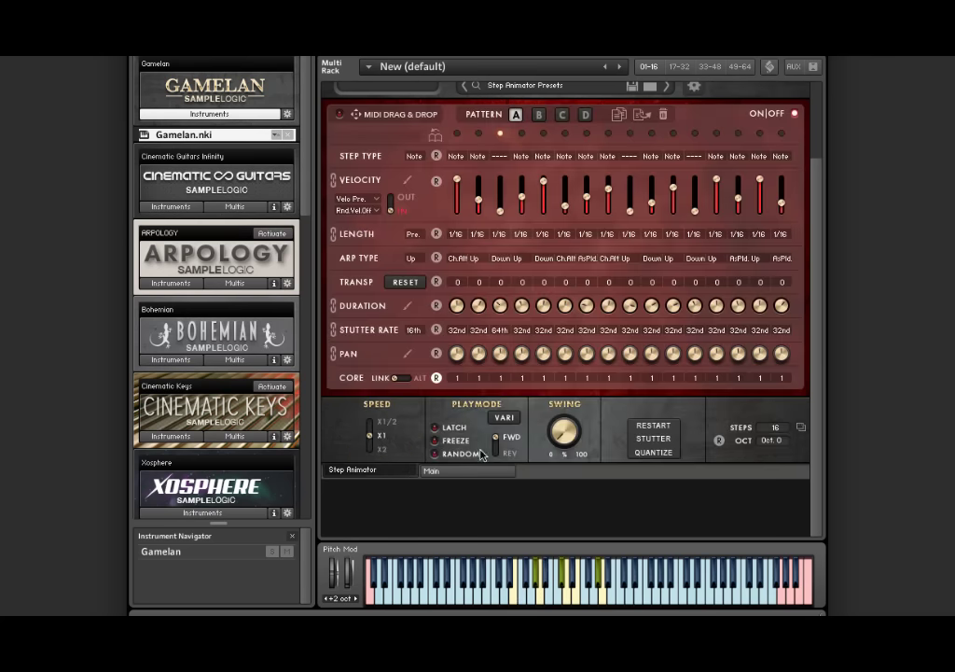
pyautogui.click(407, 380)
pyautogui.scroll(3, 551, 221)
pyautogui.click(751, 151)
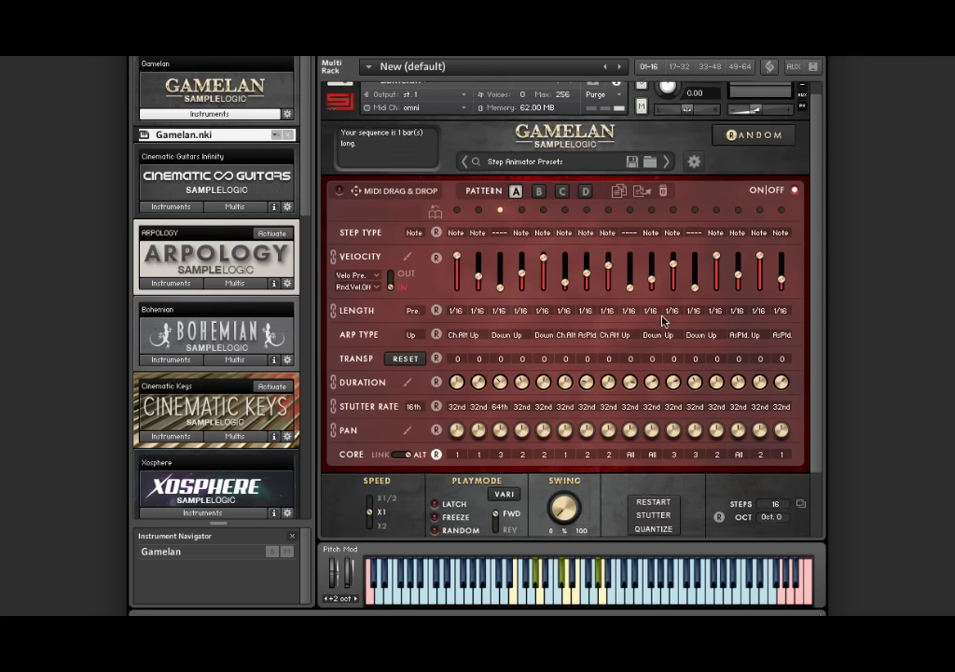
pyautogui.scroll(-2, 501, 413)
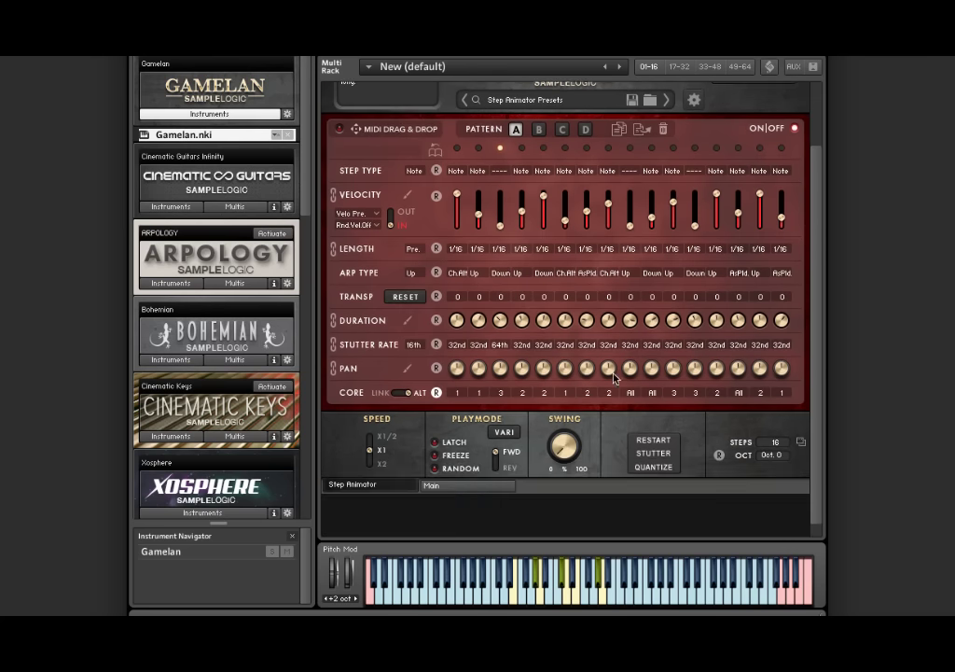
# Step: Set step 1's core to All, then nudge the XY blend point on the Main panel
pyautogui.click(458, 393)
pyautogui.click(452, 408)
pyautogui.click(472, 486)
pyautogui.moveTo(566, 288)
pyautogui.mouseDown()
pyautogui.moveTo(580, 254)
pyautogui.moveTo(597, 261)
pyautogui.moveTo(594, 295)
pyautogui.moveTo(533, 290)
pyautogui.moveTo(534, 273)
pyautogui.moveTo(566, 276)
pyautogui.mouseUp()
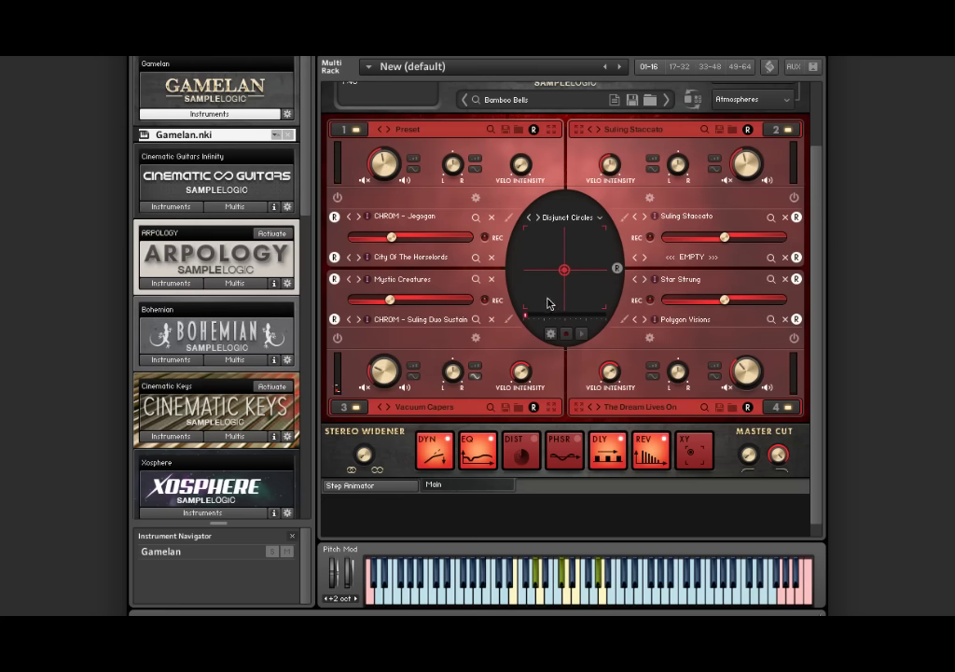
pyautogui.scroll(2, 548, 303)
pyautogui.scroll(2, 548, 307)
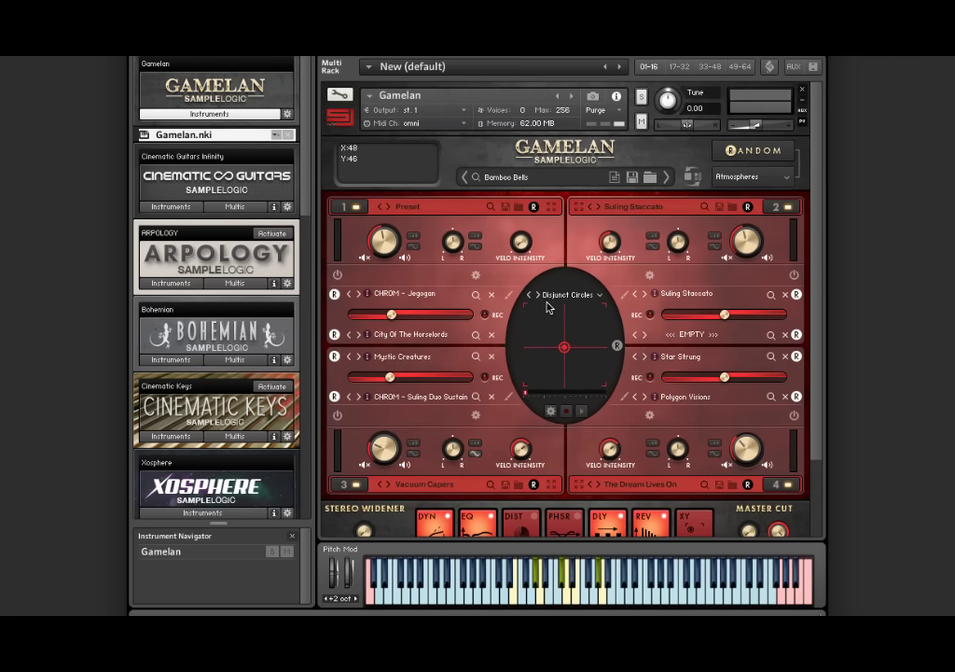